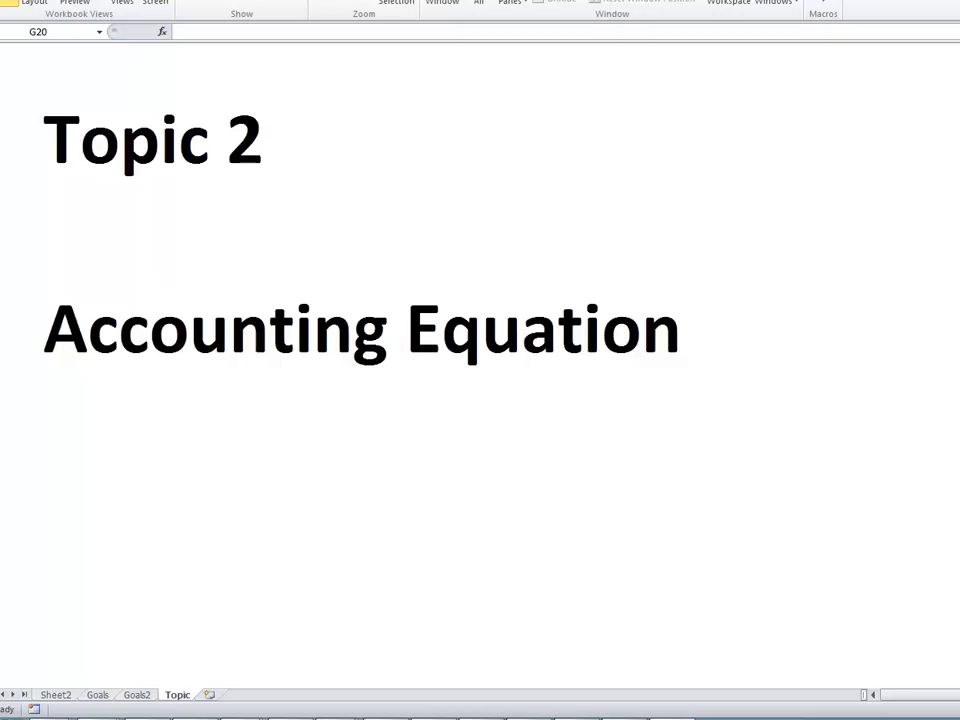
Step: On the Goals sheet, clear the goals on accounting principles, reporting principles and different business structures
click(303, 580)
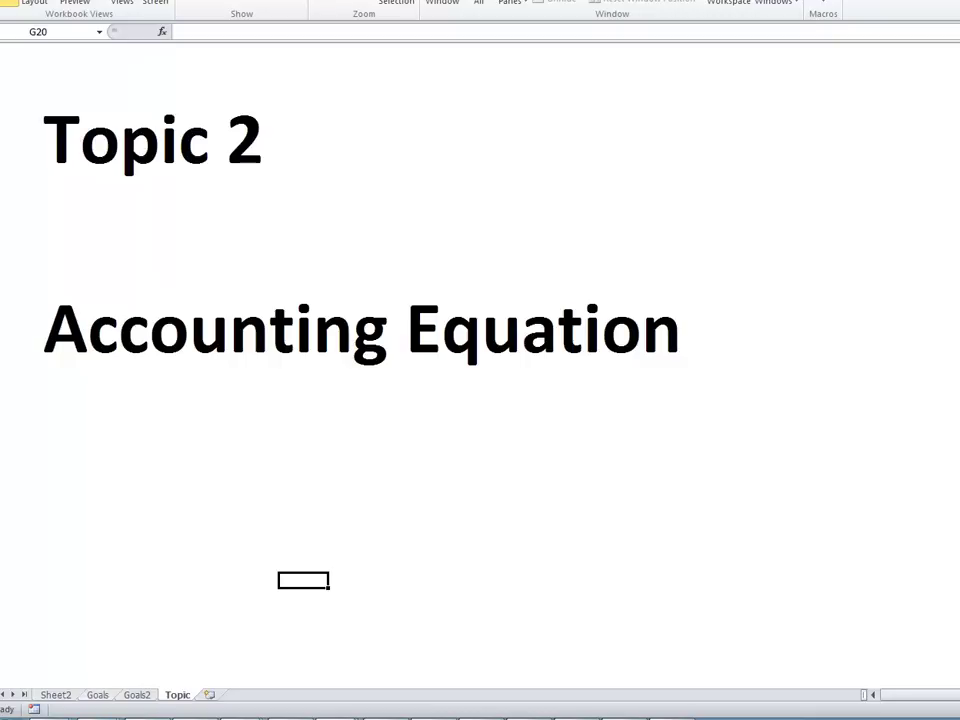
click(97, 695)
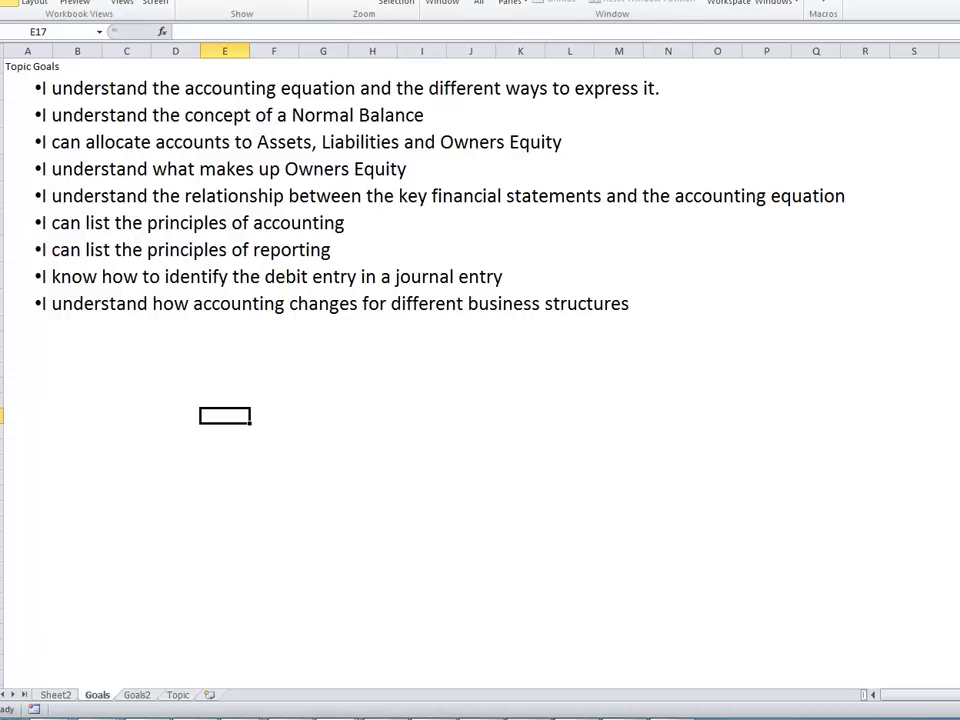
drag(3, 222, 4, 258)
key(Delete)
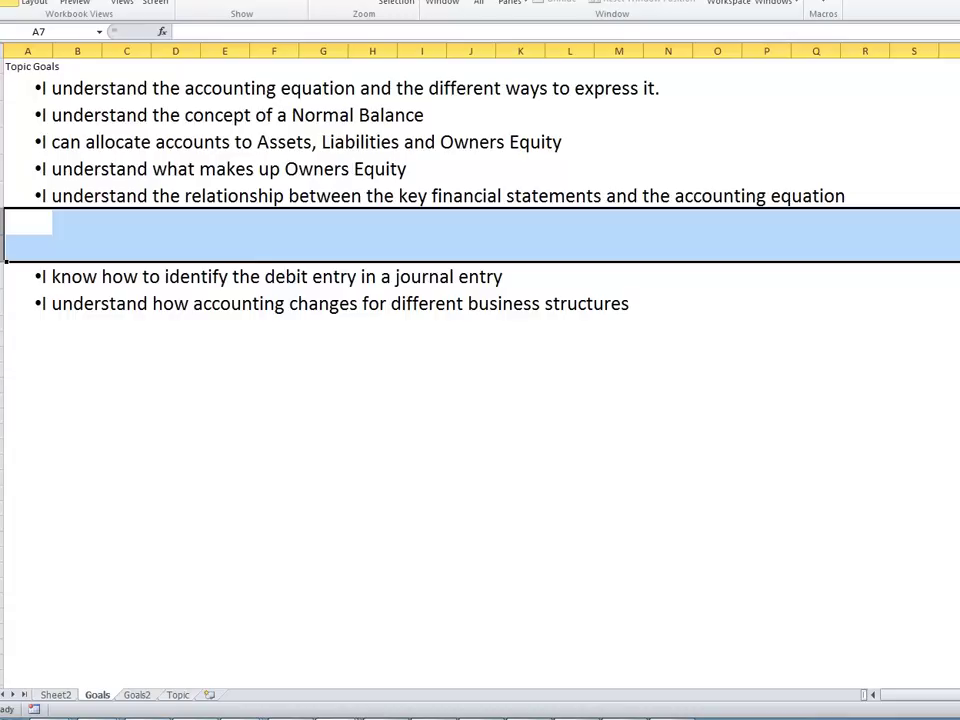
click(1, 303)
key(Delete)
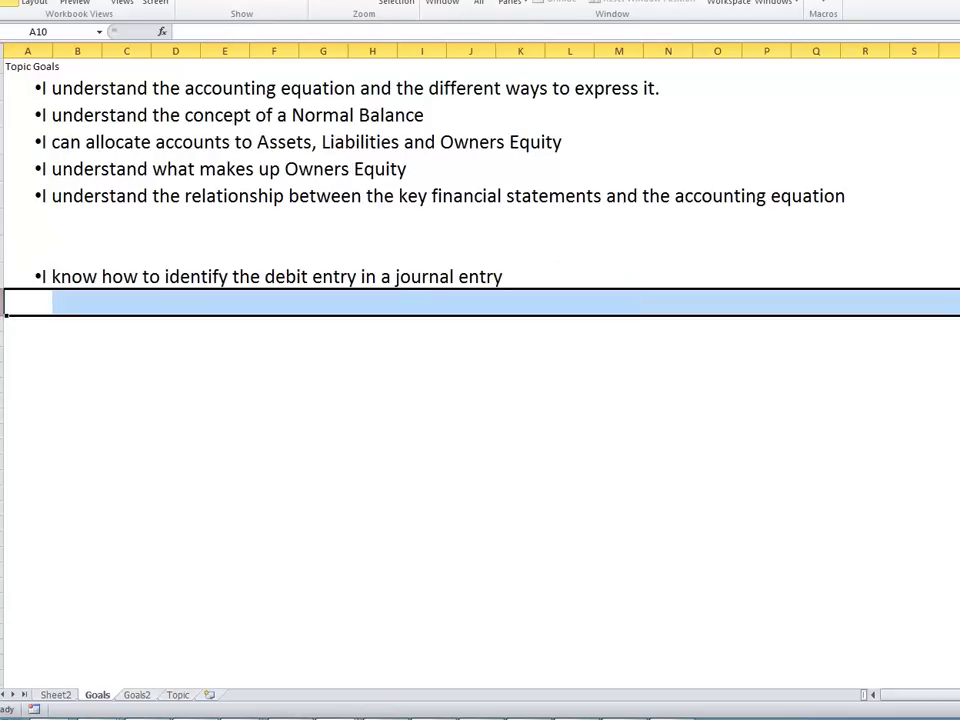
Step: Review the Goals2 sheet, then look across Sheet2's transaction table, T accounts, trial balance and financial statement areas
key(ctrl+Page_Down)
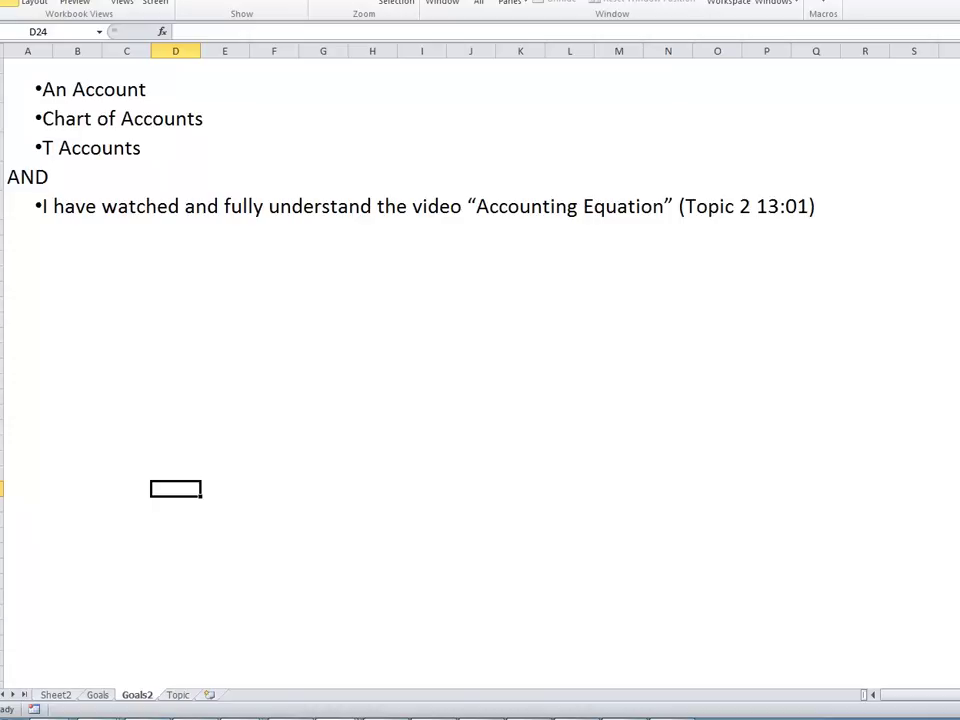
click(56, 695)
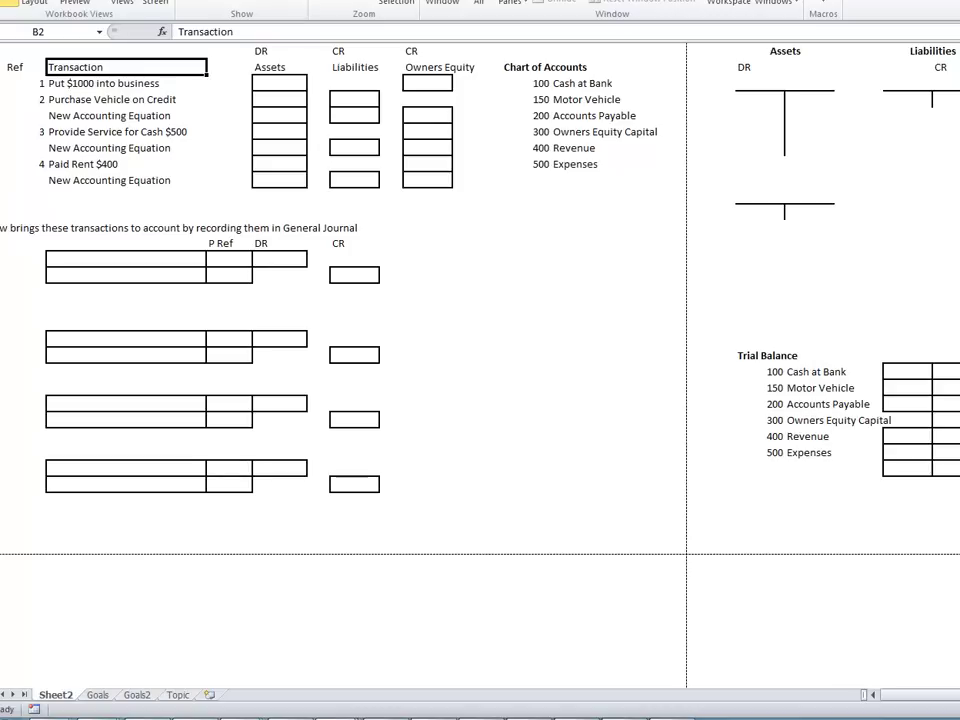
scroll(480, 360, right, 1)
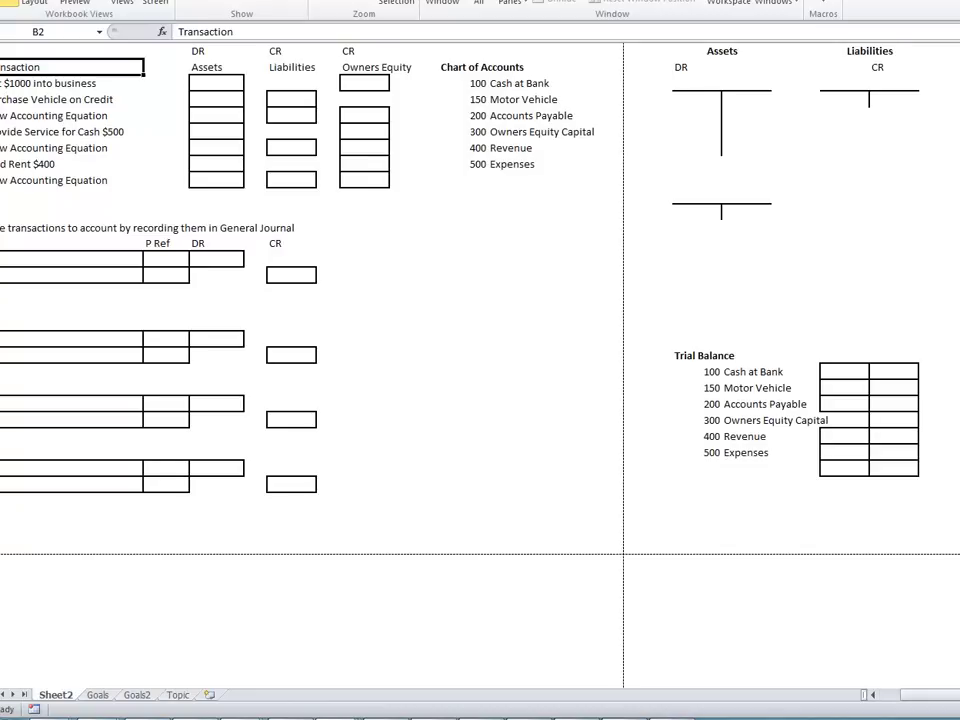
click(598, 355)
key(Right)
key(Right)
key(Right)
key(Right)
key(Right)
key(Right)
key(Right)
key(Right)
key(Right)
key(Right)
key(Right)
key(Right)
key(Right)
key(Right)
key(Right)
key(Right)
key(Right)
key(Right)
key(Right)
key(Right)
key(Right)
key(Right)
key(Right)
key(Right)
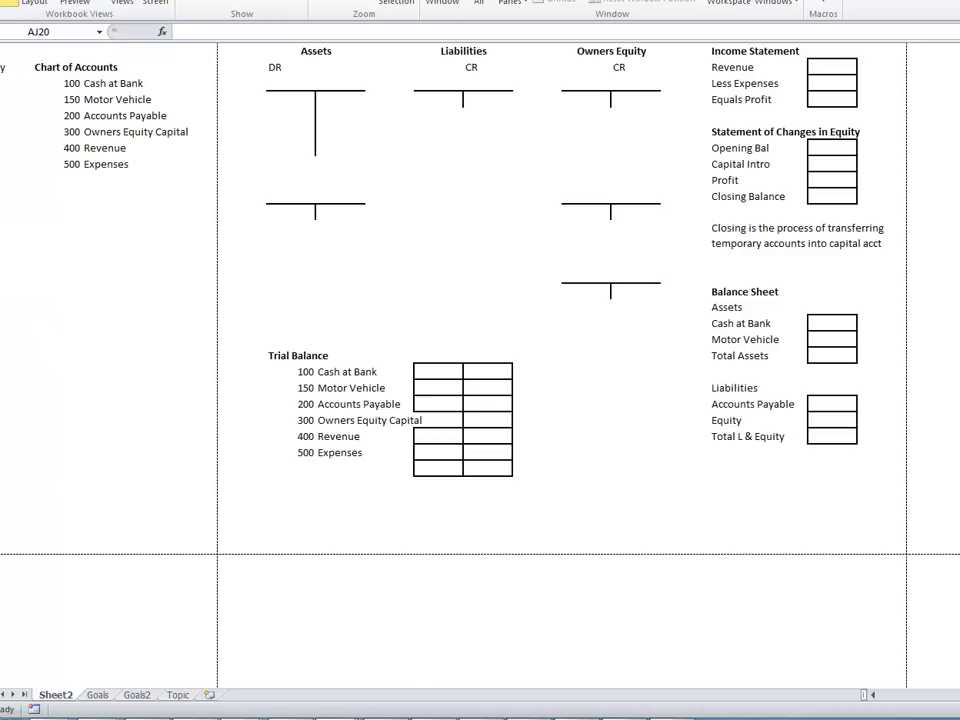
key(Left)
key(Left)
key(Left)
key(Left)
key(Left)
key(Left)
key(Left)
key(Left)
key(Left)
key(Left)
key(Left)
key(Left)
key(Left)
key(Left)
key(Left)
key(Left)
key(Left)
key(Left)
key(Left)
key(Left)
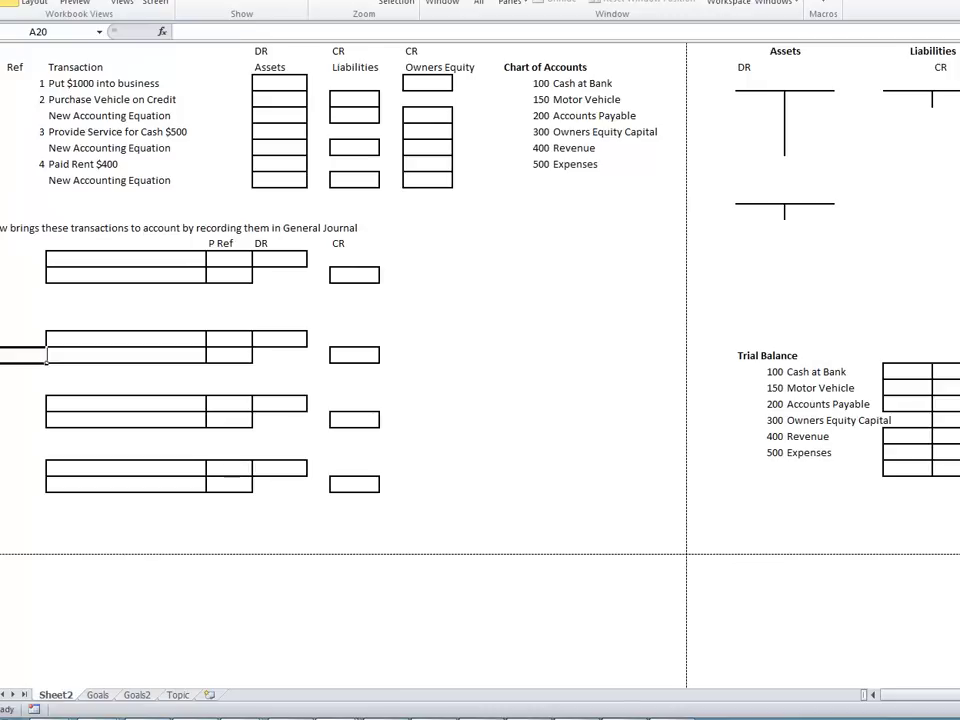
Step: Complete the accounting equation header with = between Assets and Liabilities and + between Liabilities and Owners Equity
click(318, 67)
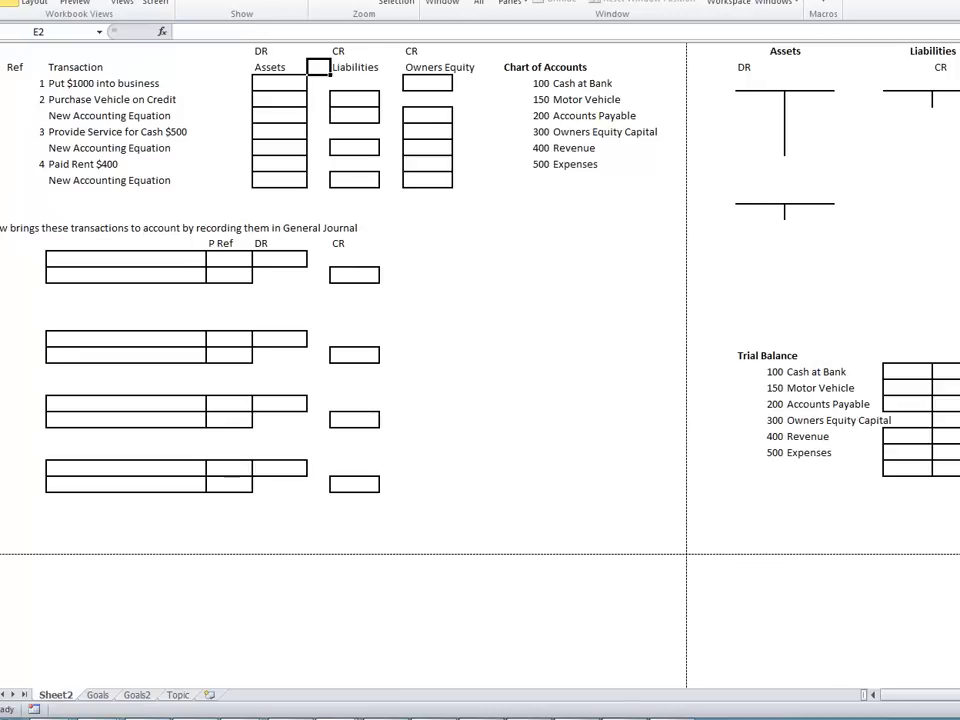
text(+)
key(Return)
key(Up)
text('=)
key(Return)
click(396, 68)
text('+)
key(Return)
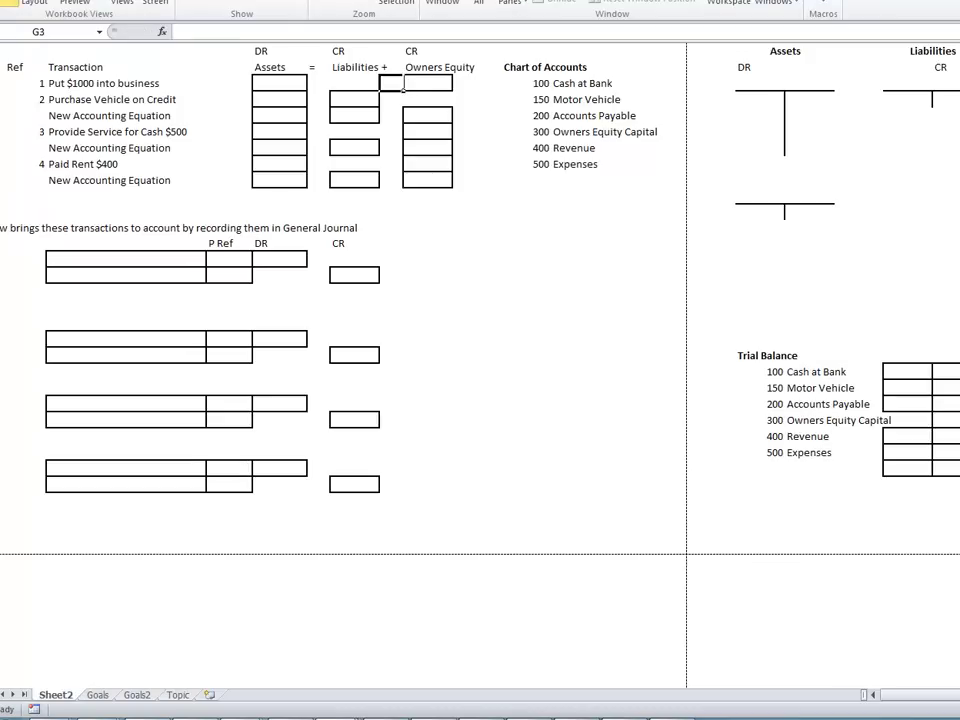
Step: Record transaction 1, the $1000 put into the business, as 1000 in Assets and 1000 in Owners Equity
click(126, 116)
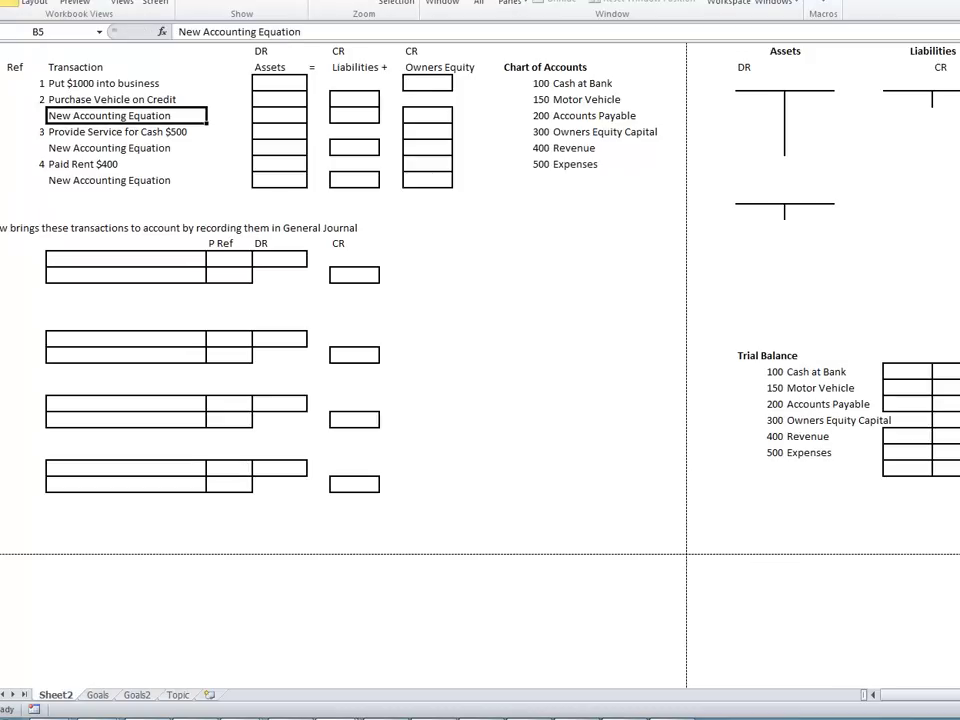
click(280, 84)
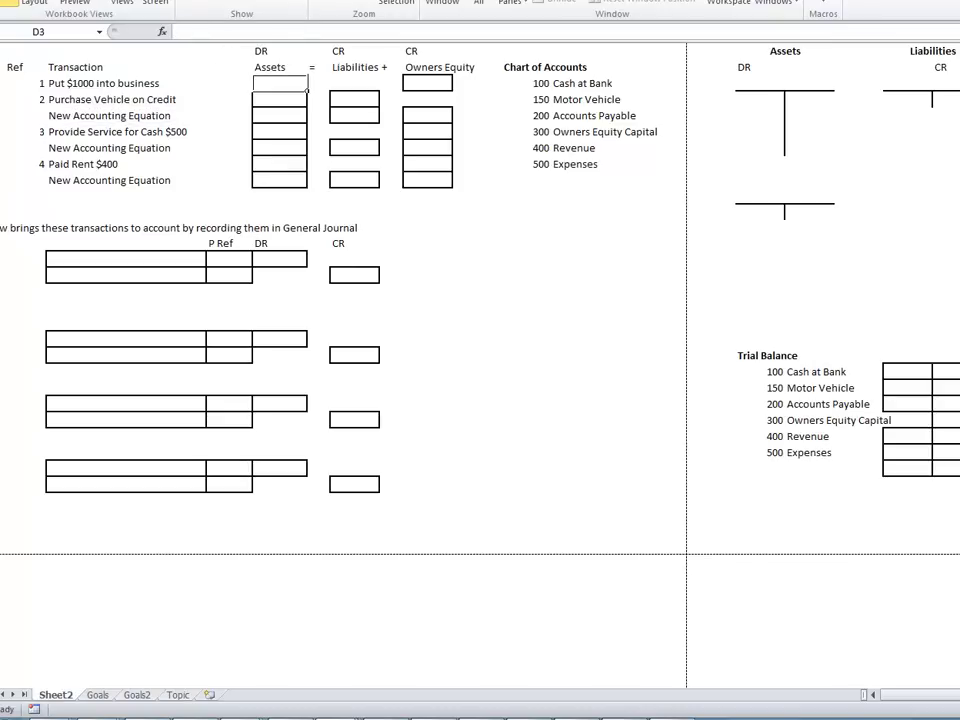
text(1000)
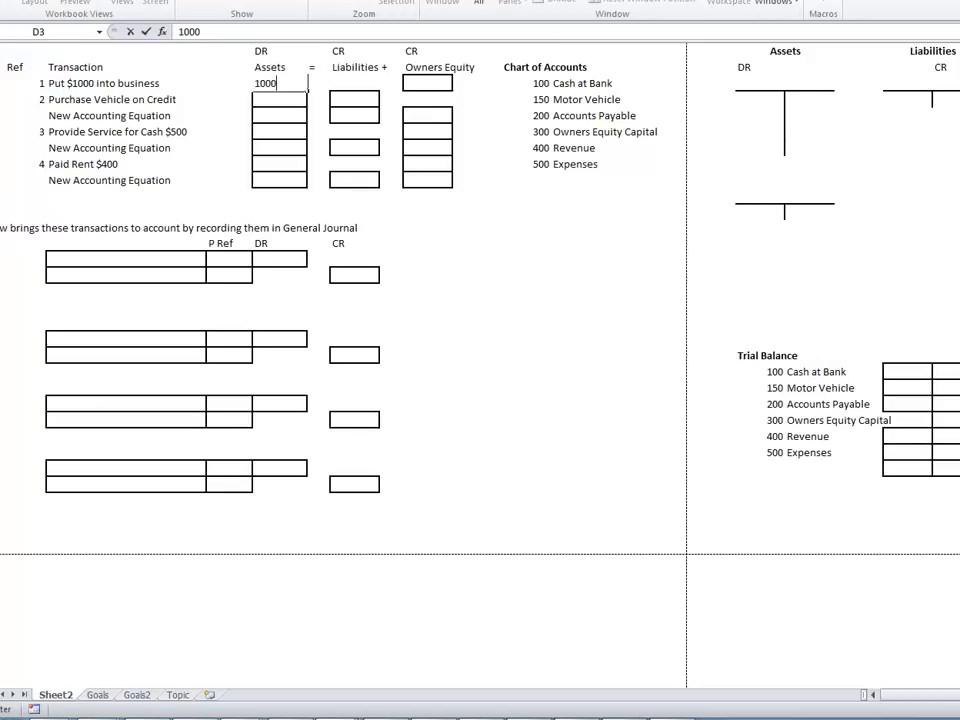
click(428, 84)
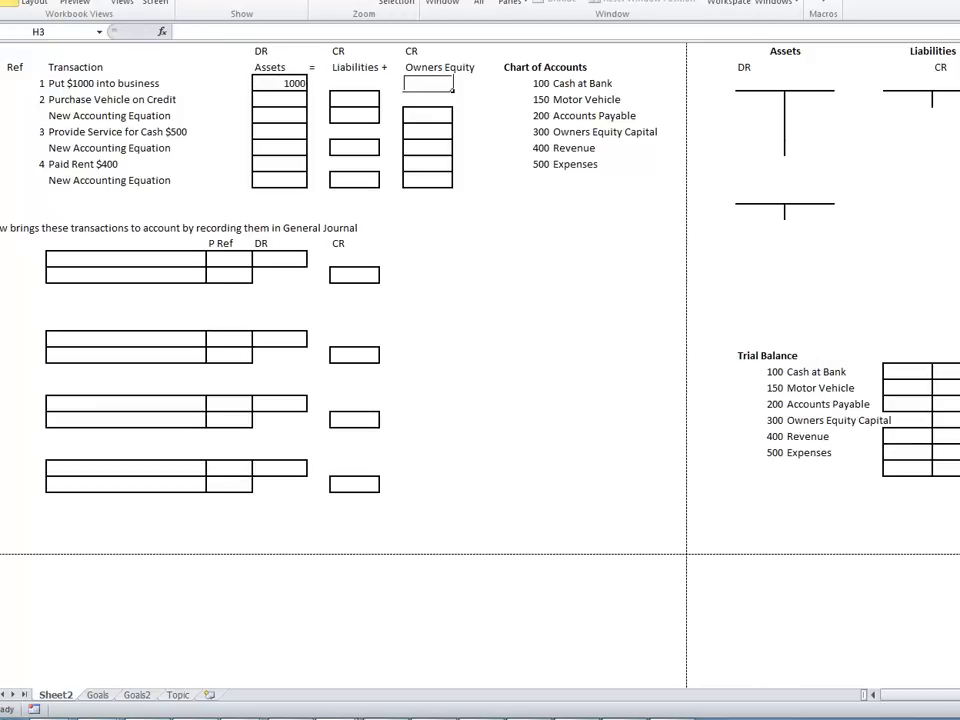
text(1000)
key(Return)
Step: Append the amount $2000 to the Purchase Vehicle on Credit description
click(280, 100)
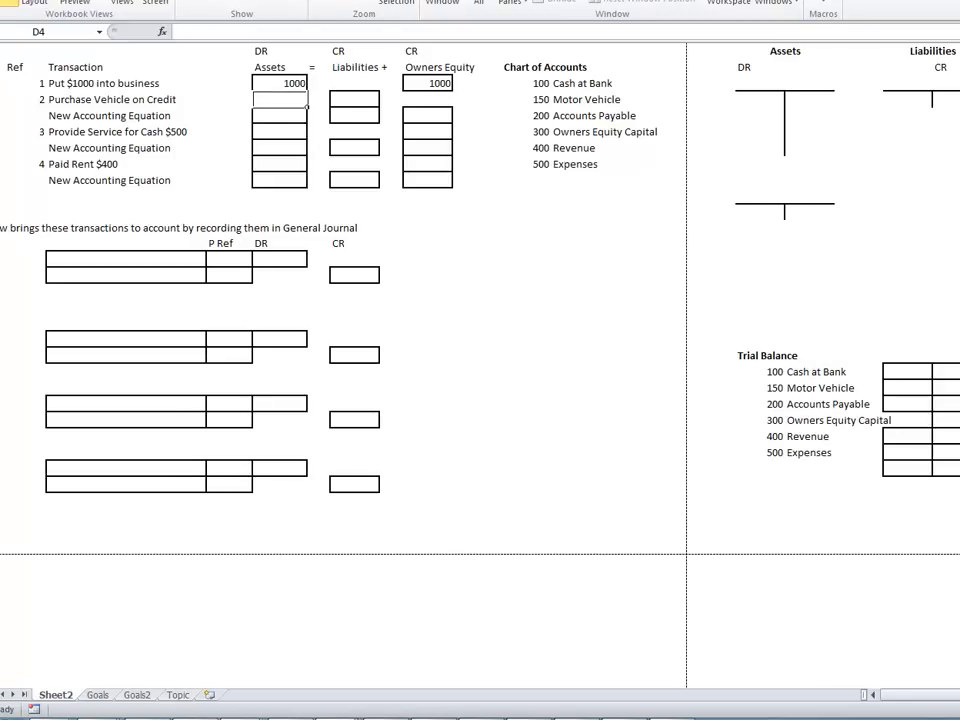
click(126, 100)
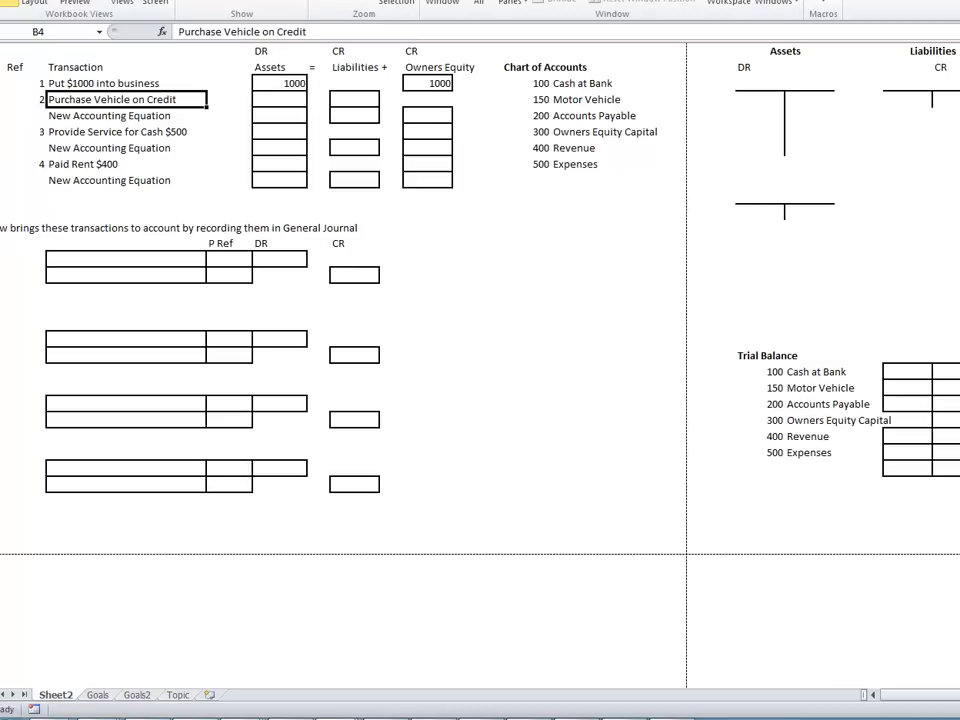
key(F2)
text($)
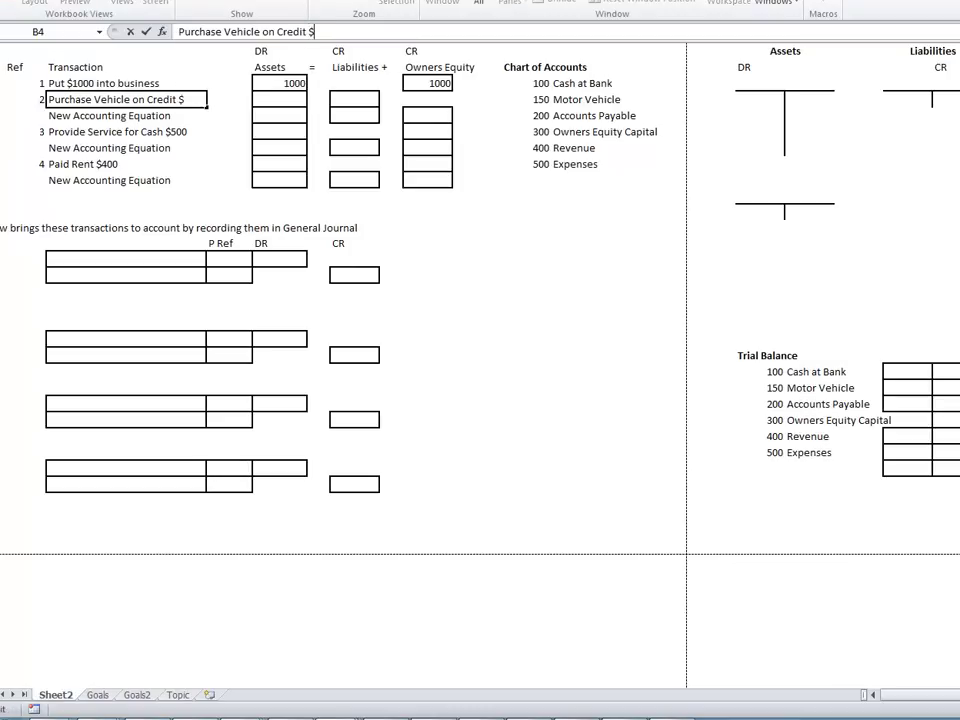
text(2000)
key(Return)
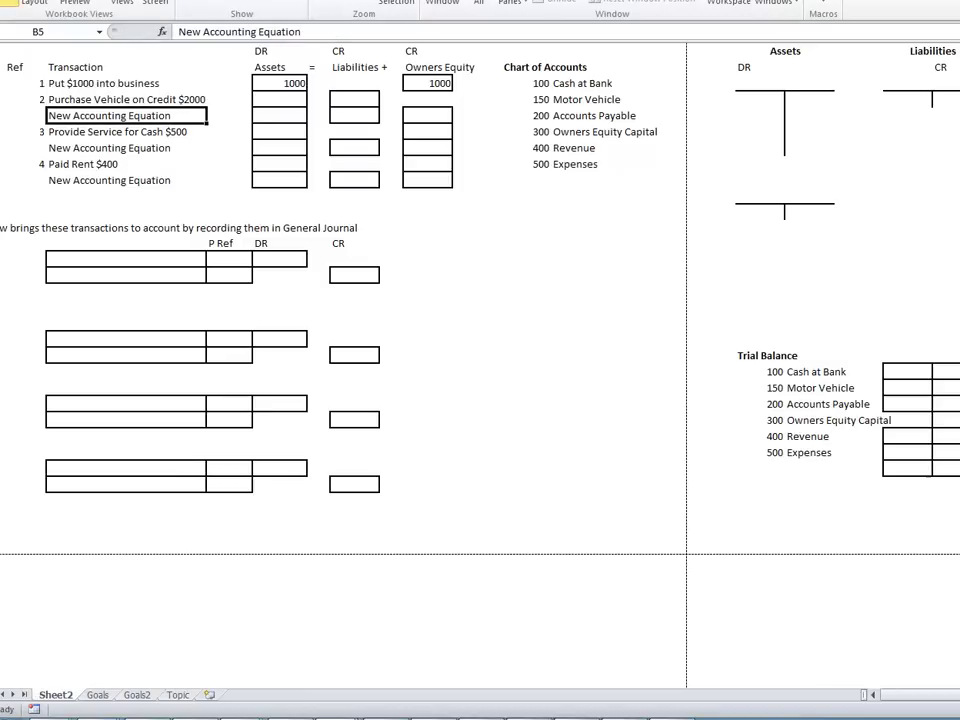
Step: Record the vehicle purchase on credit as 2000 in Assets and 2000 in Liabilities
click(280, 100)
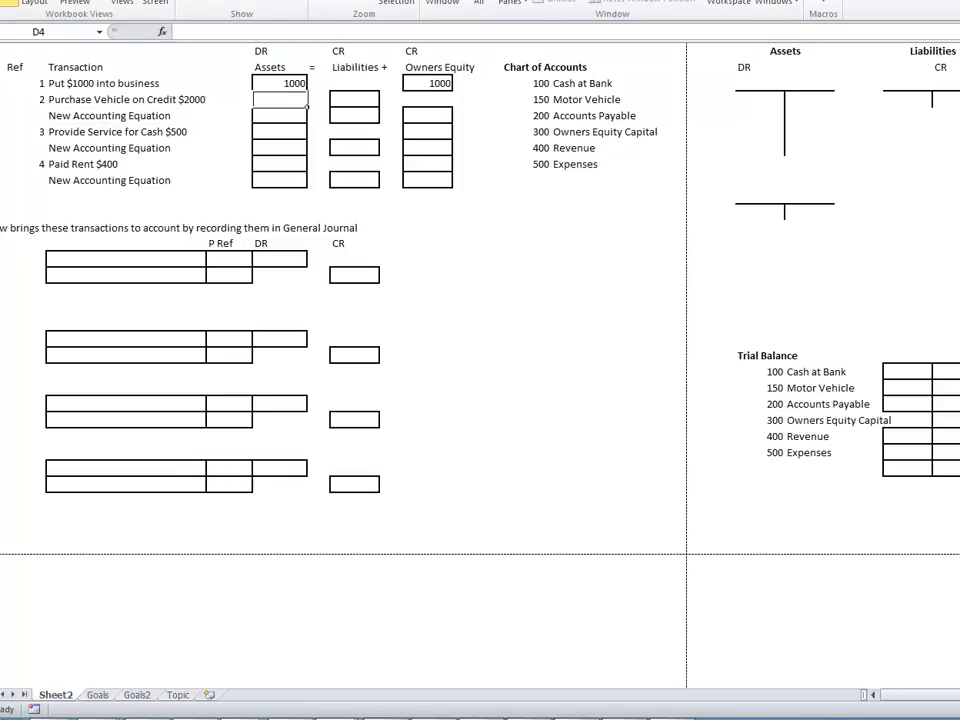
text(2000)
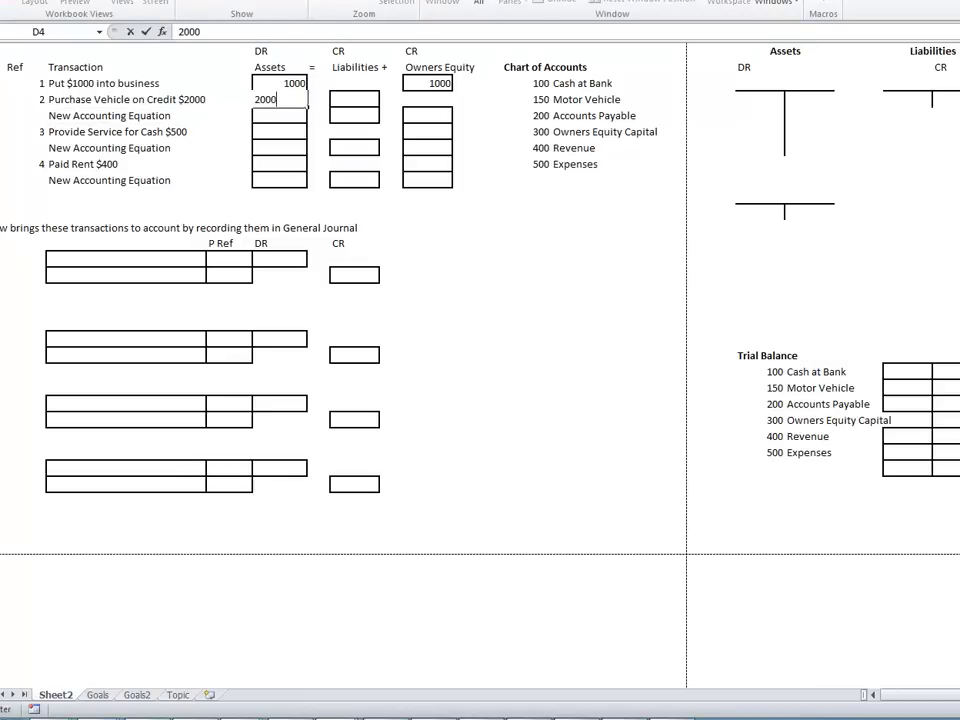
key(Return)
click(355, 100)
text(2000)
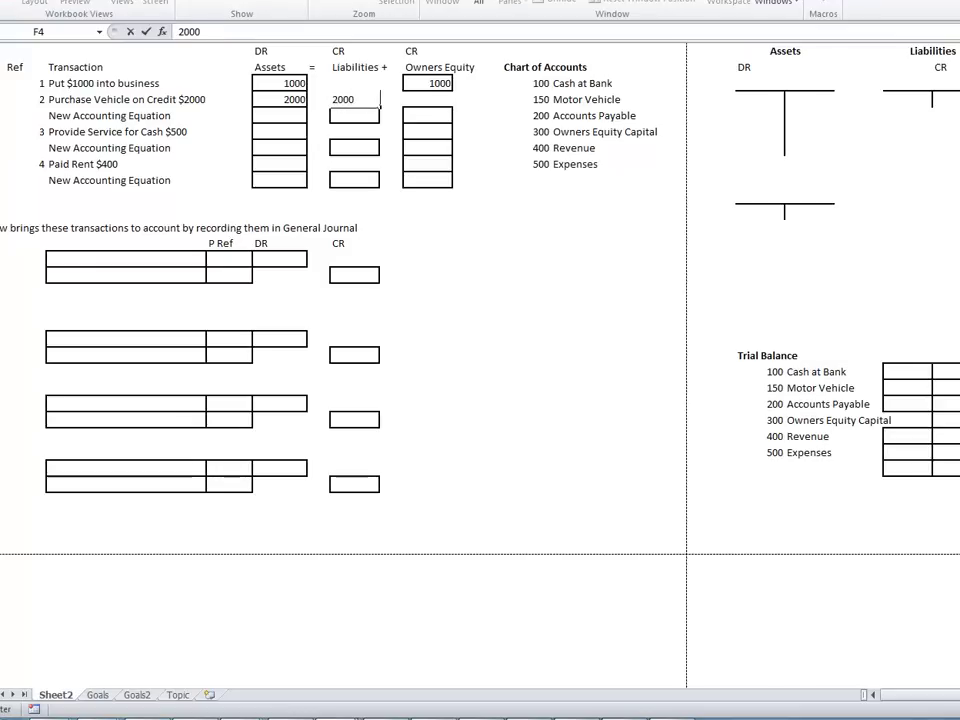
key(Return)
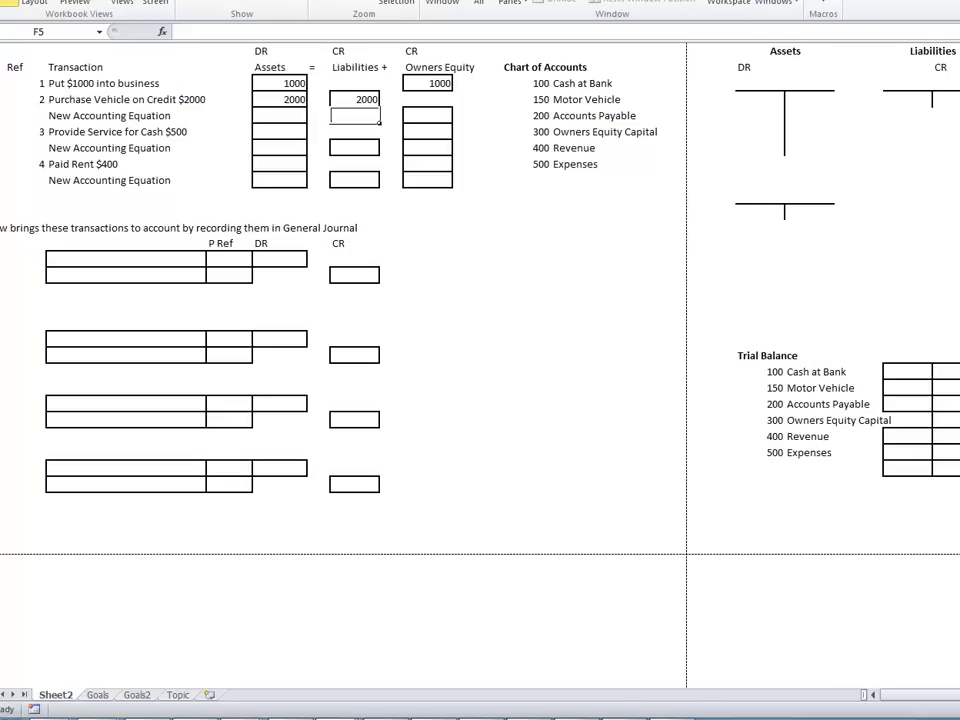
Step: Fill in the new accounting equation below transaction 2 with Assets 3000, Liabilities 2000 and Owners Equity 1000
scroll(480, 365, up, 2)
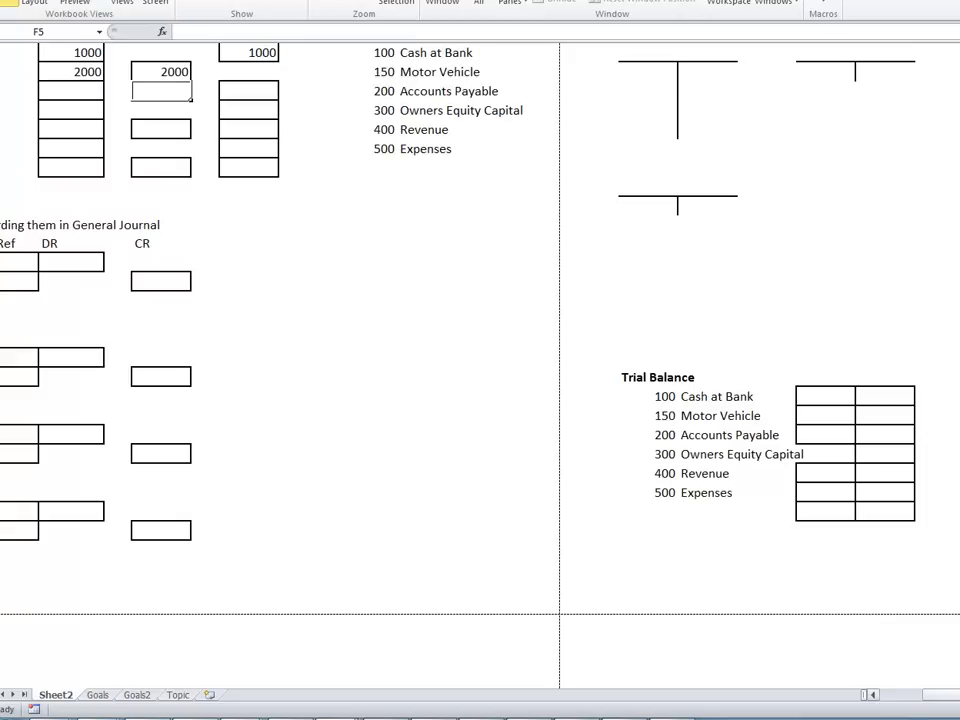
scroll(480, 350, left, 3)
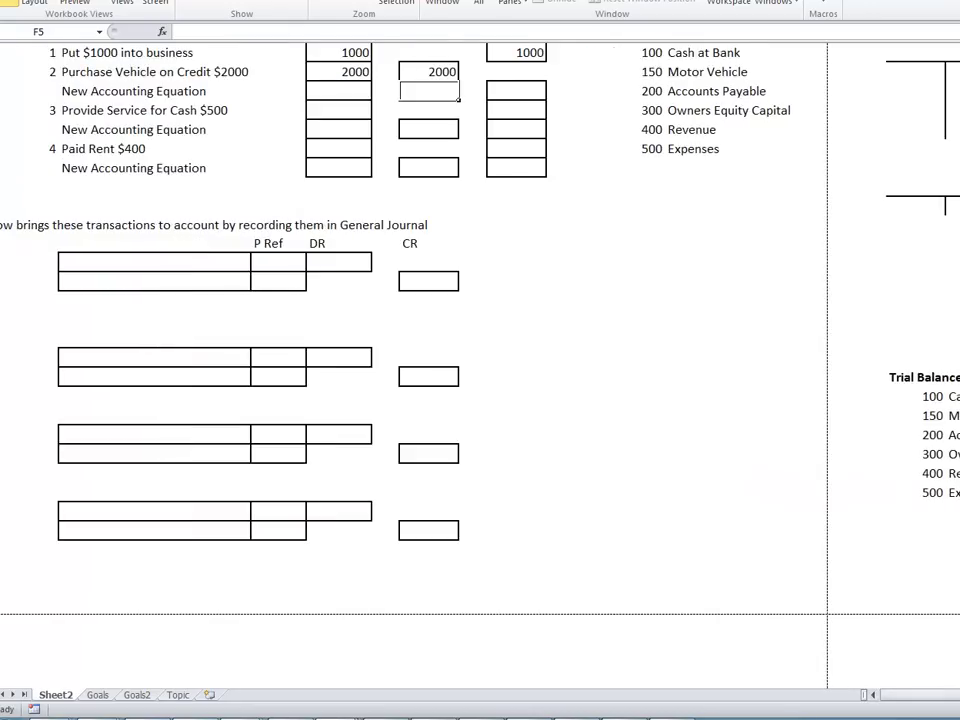
scroll(480, 350, up, 1)
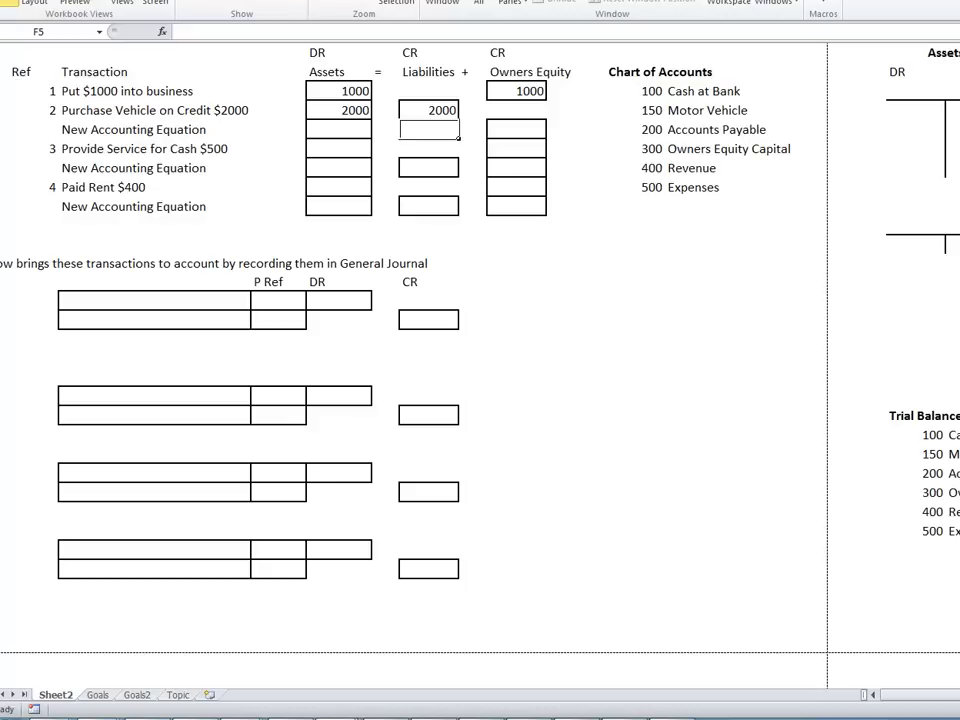
click(339, 130)
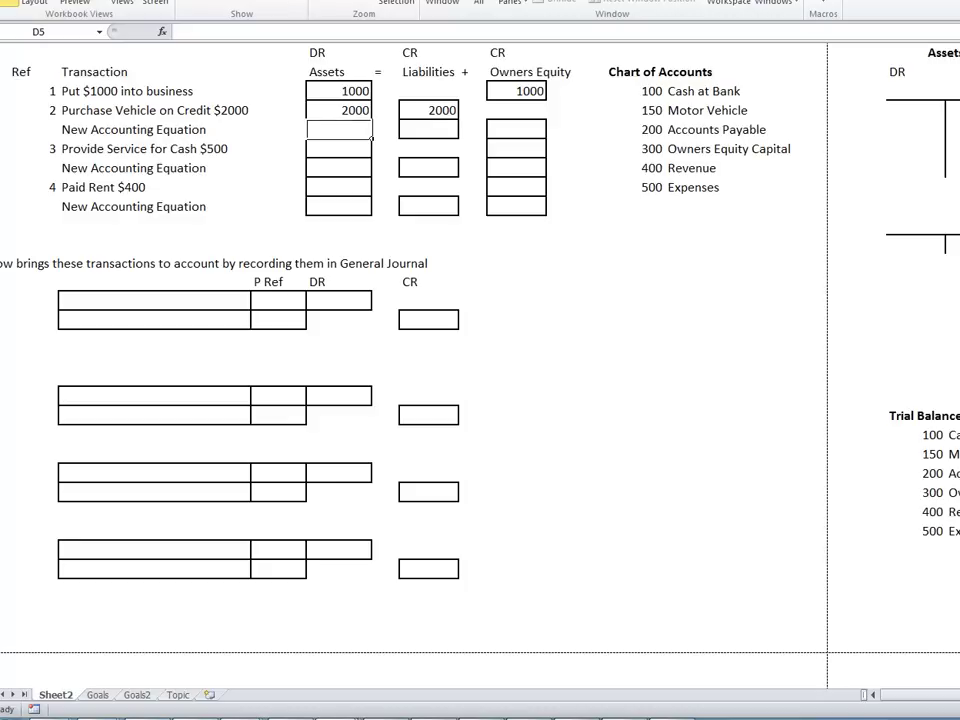
text(3000)
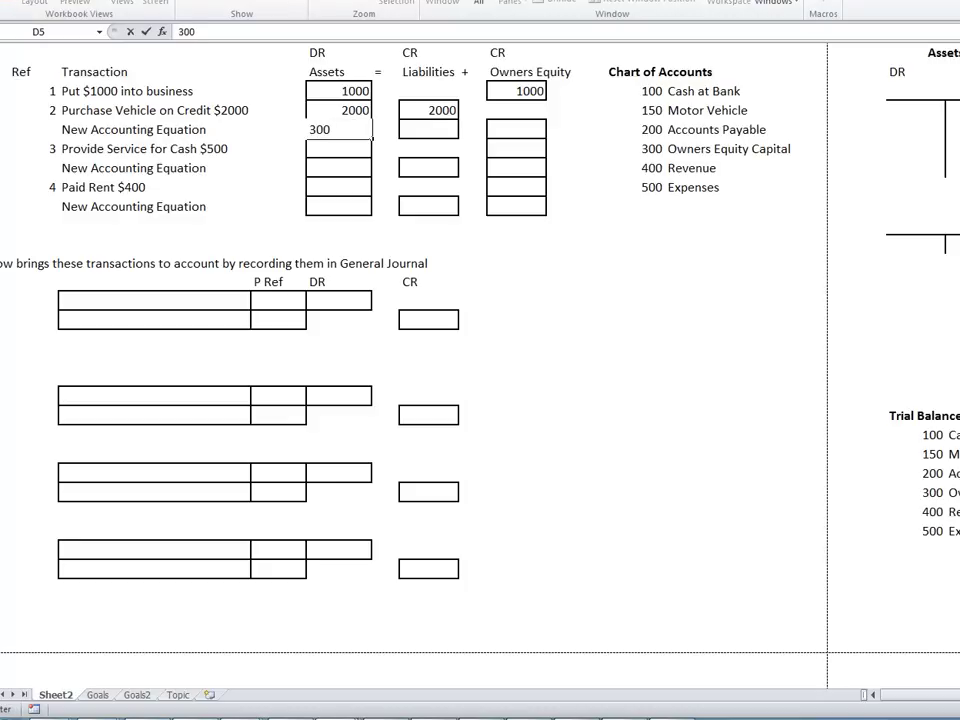
key(Right)
key(Right)
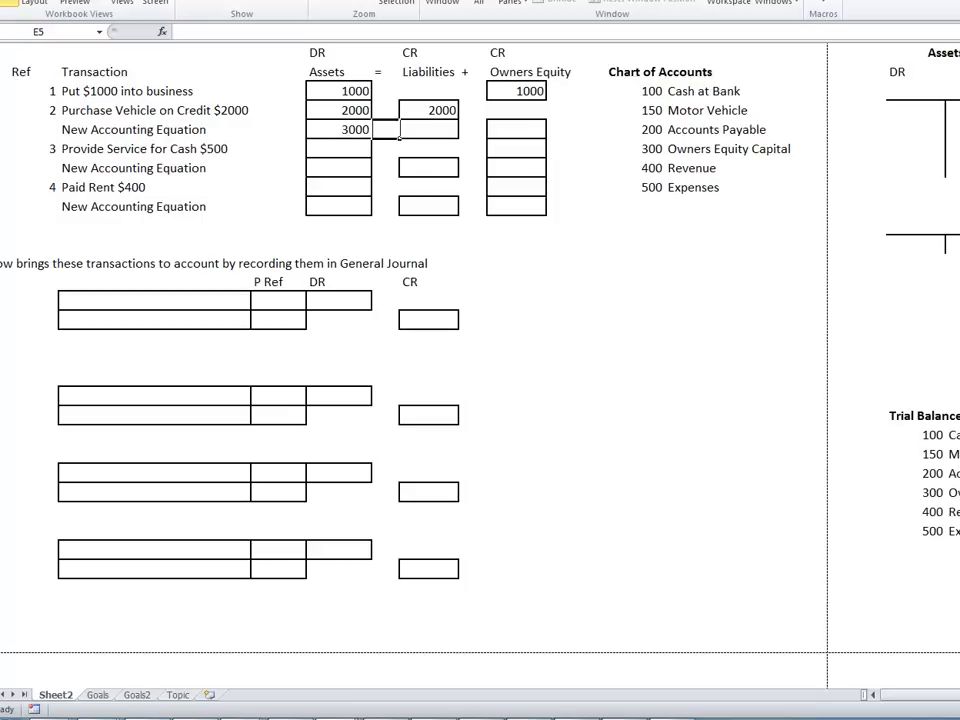
text(2000)
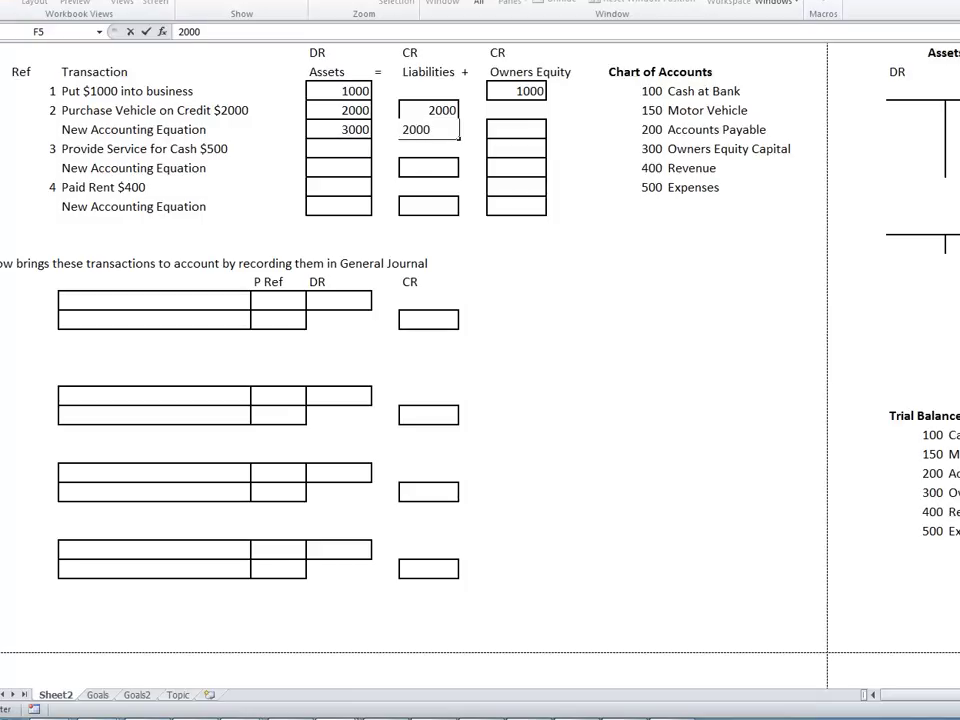
key(Tab)
text(100)
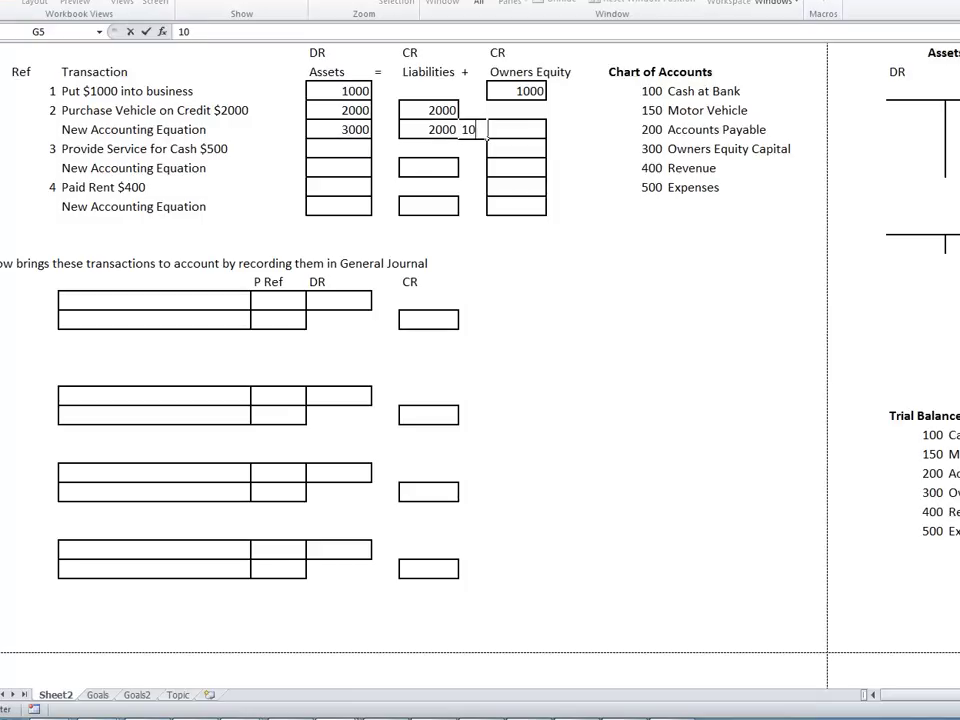
key(BackSpace)
key(BackSpace)
key(BackSpace)
key(Tab)
text(1000)
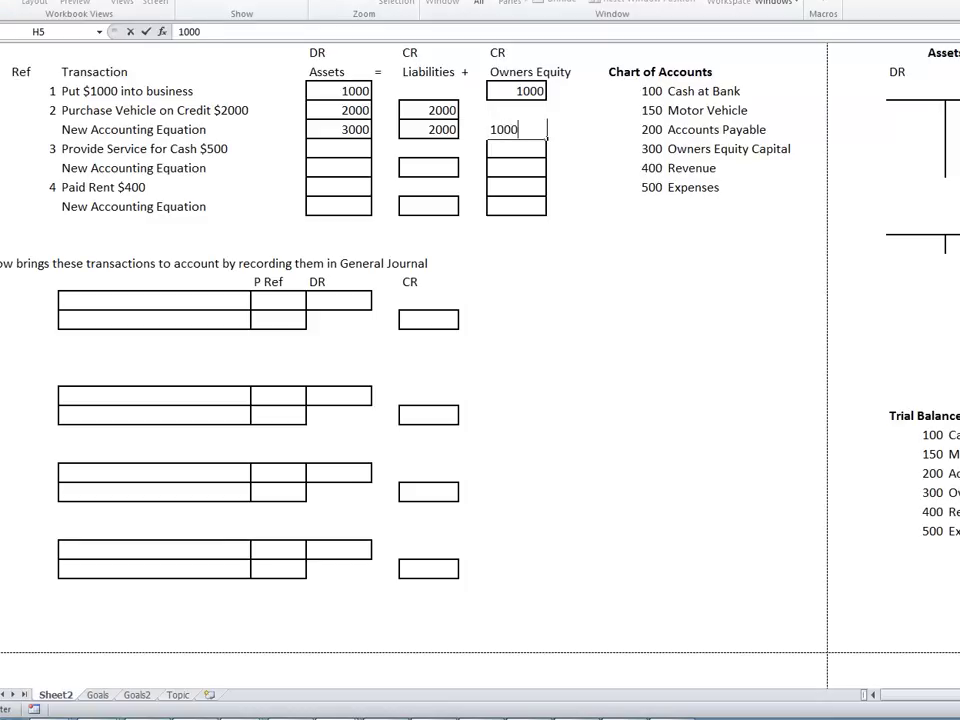
key(Return)
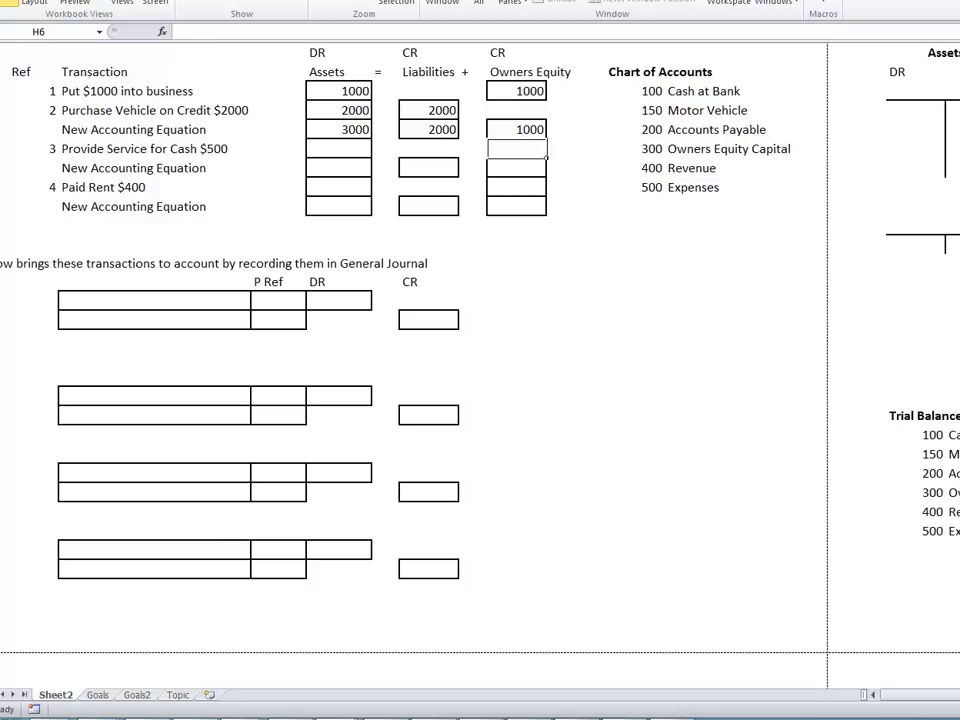
Step: Record transaction 3, the service provided for cash, as 500 in Assets and 500 in Owners Equity
click(339, 149)
text(500)
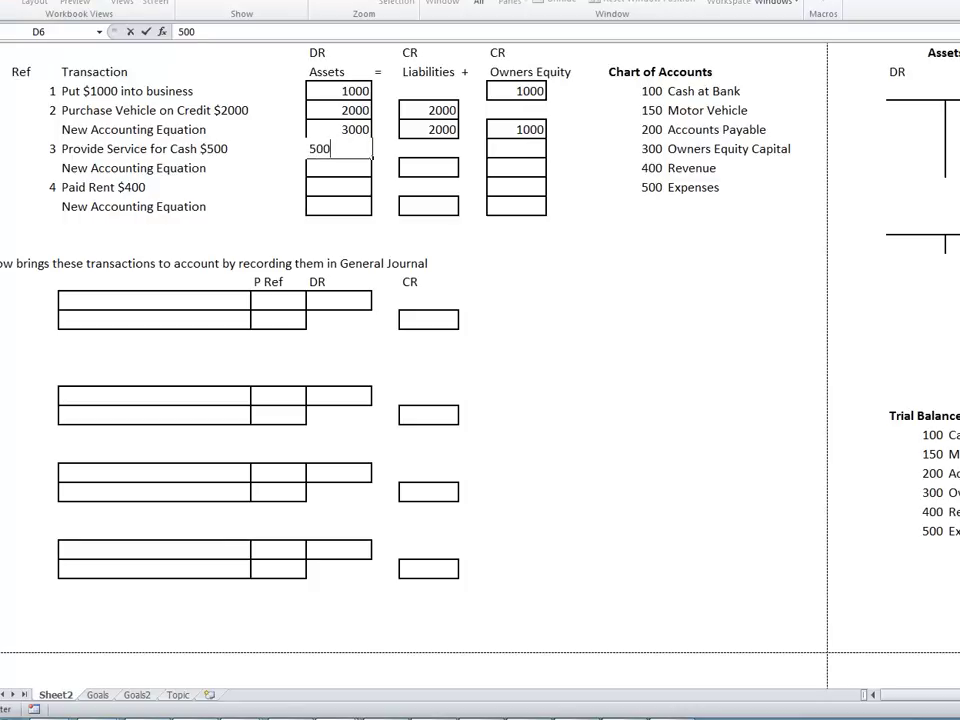
key(Tab)
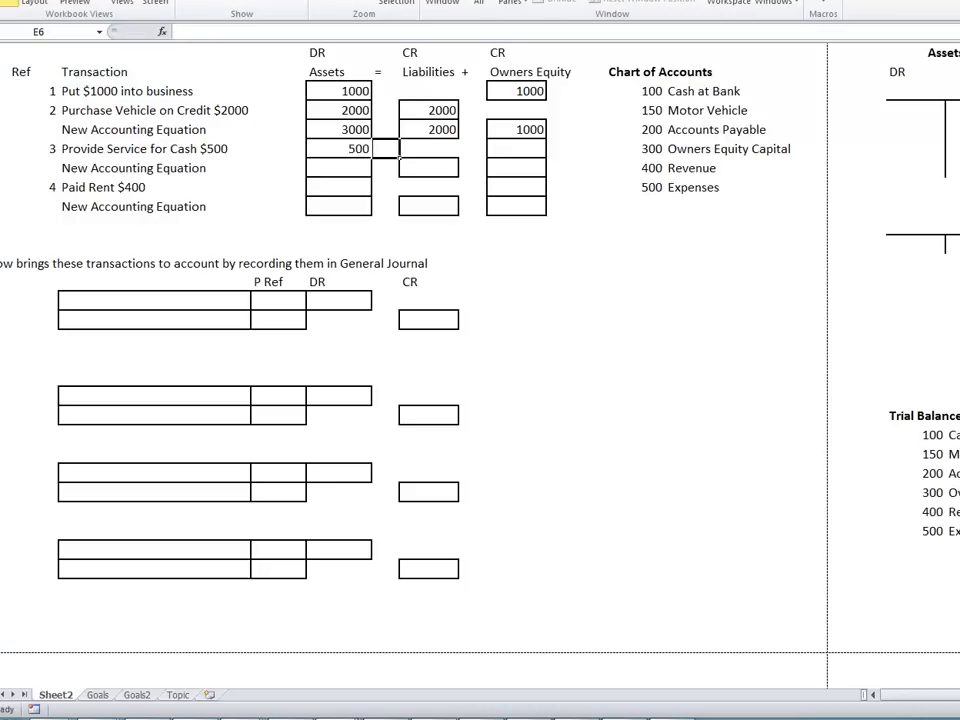
key(Tab)
key(Tab)
key(Tab)
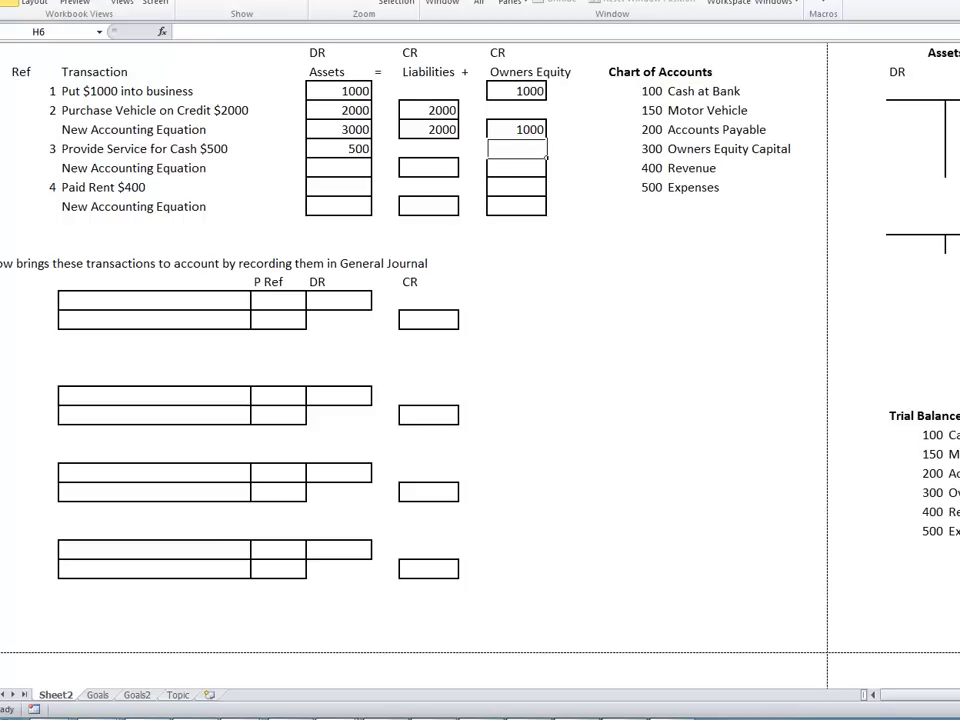
text(500)
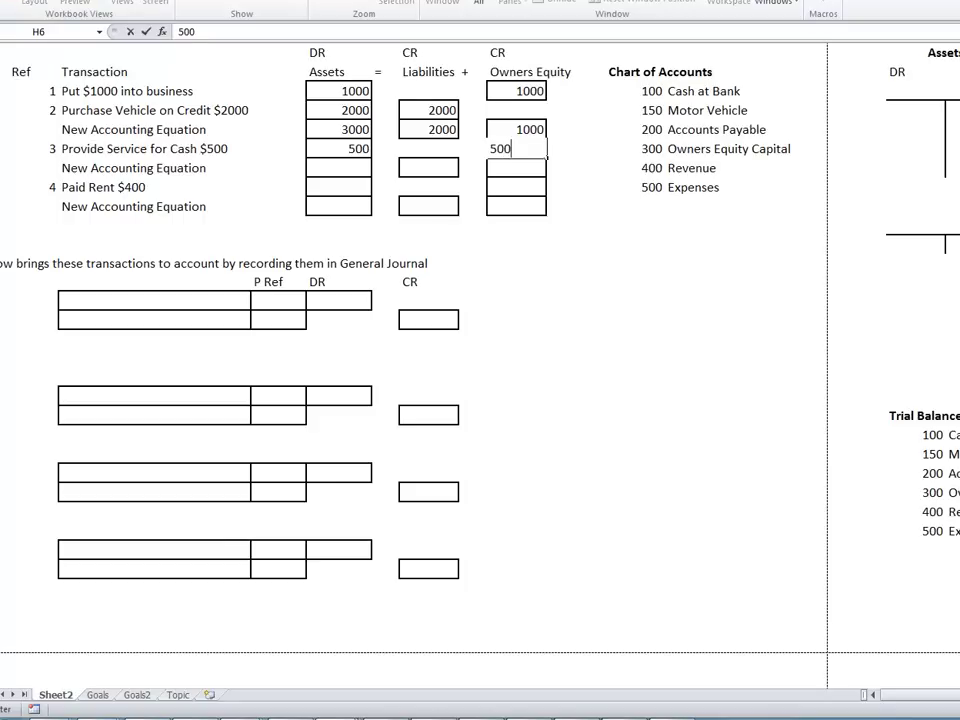
key(Return)
Step: Fill in the new accounting equation below transaction 3 with Assets 3500, Liabilities 2000 and Owners Equity 1500
click(339, 168)
text(3500)
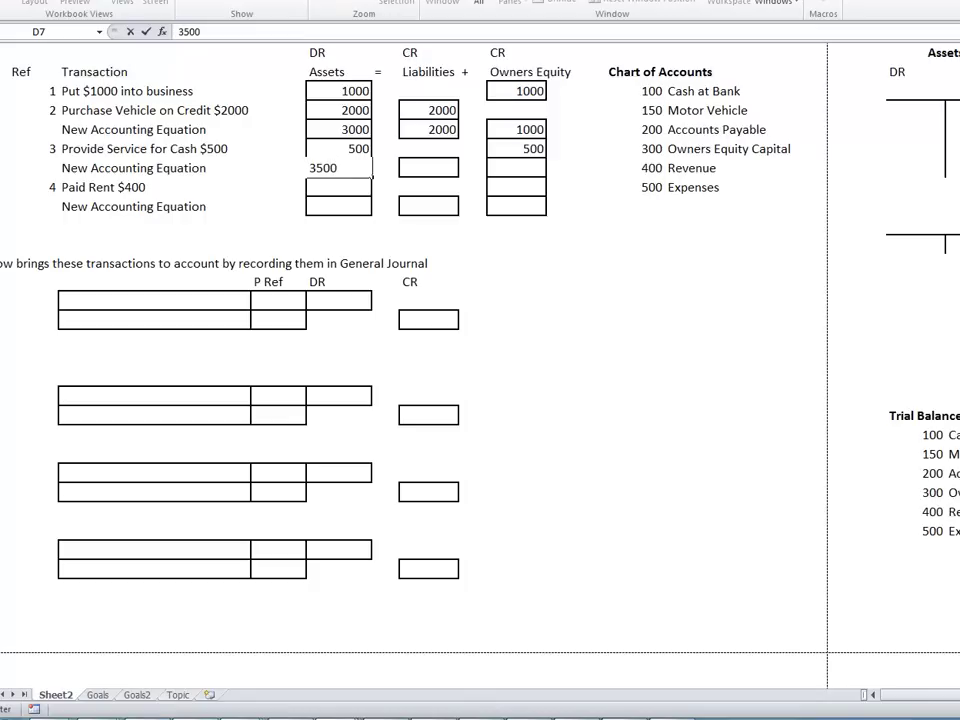
key(Tab)
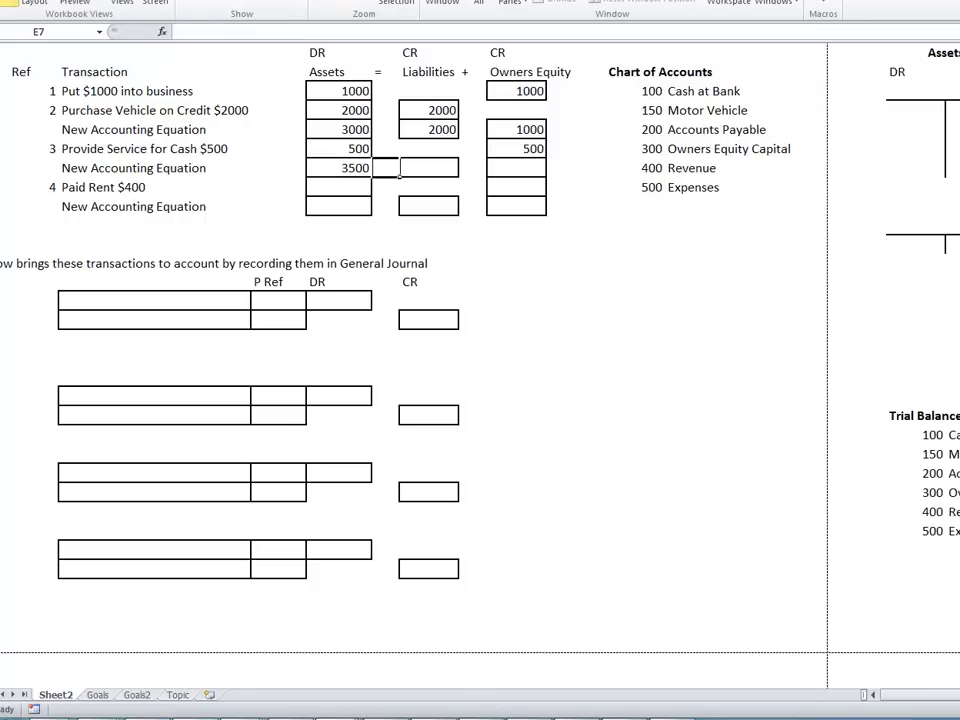
text(2)
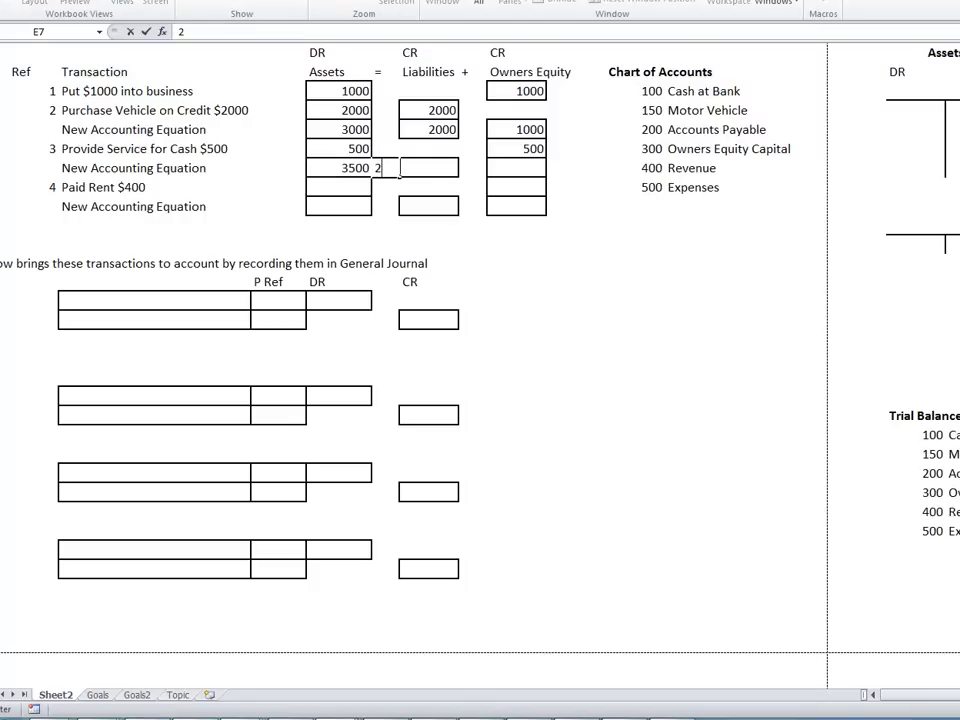
key(BackSpace)
key(Tab)
text(2)
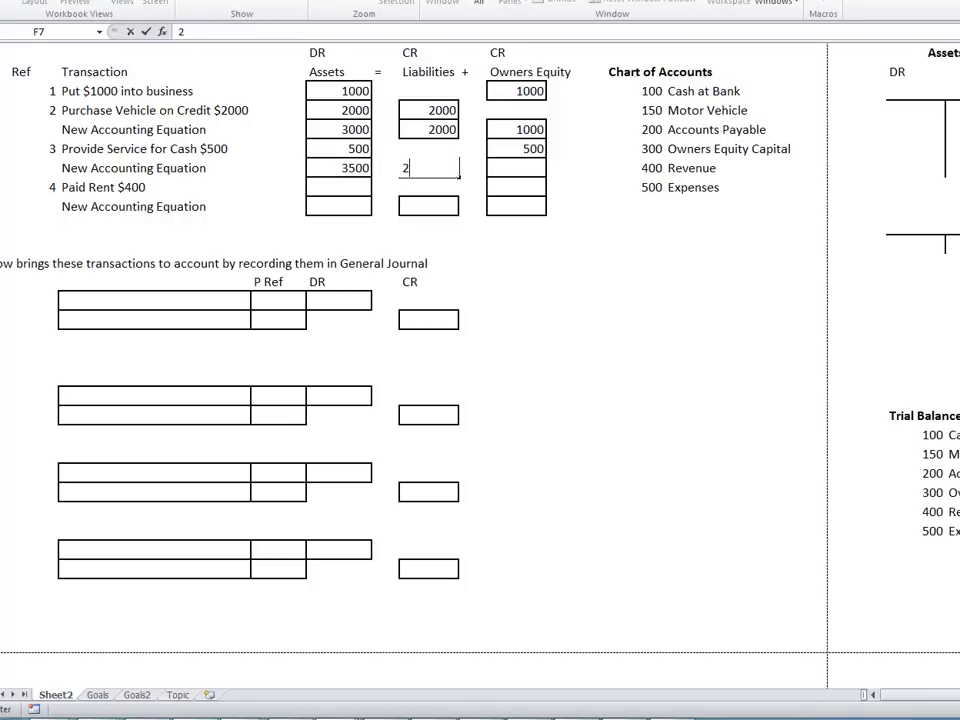
text(000)
key(Tab)
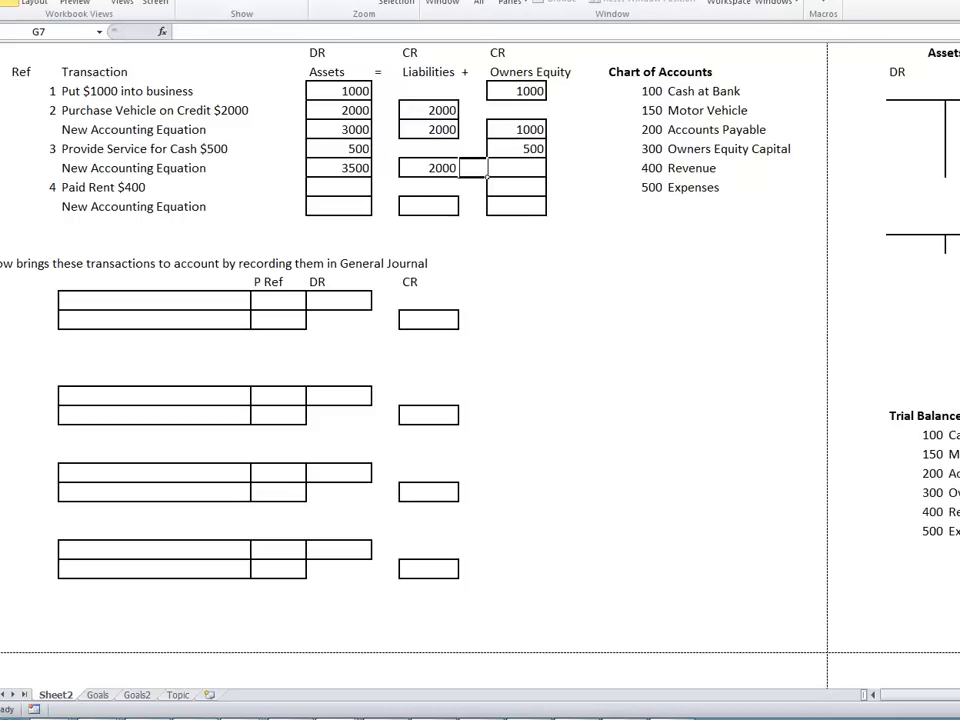
key(Tab)
text(1500)
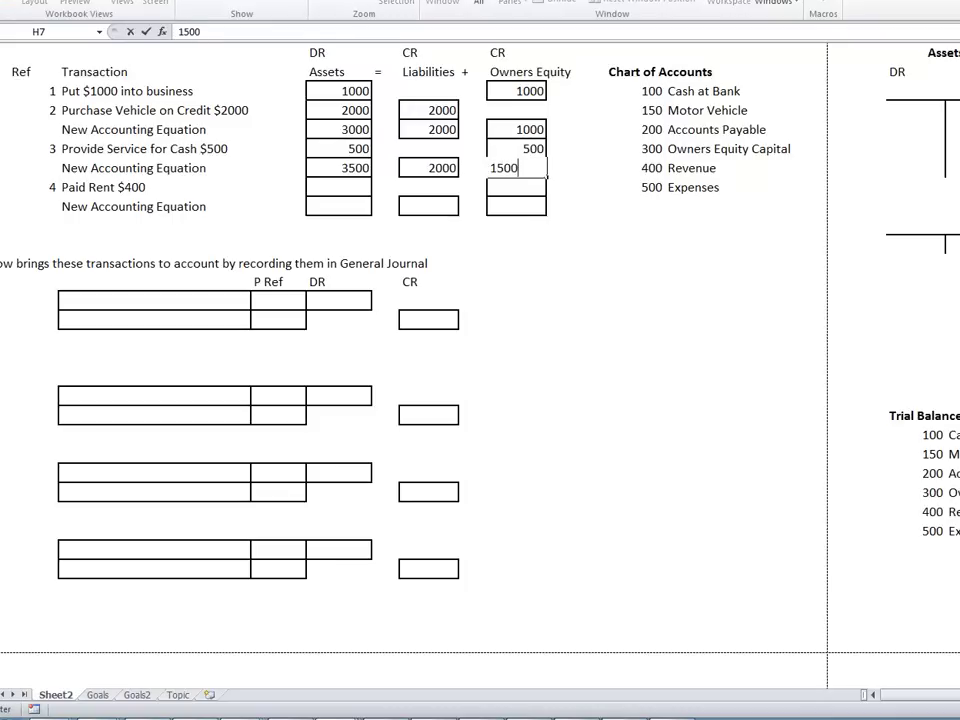
key(Return)
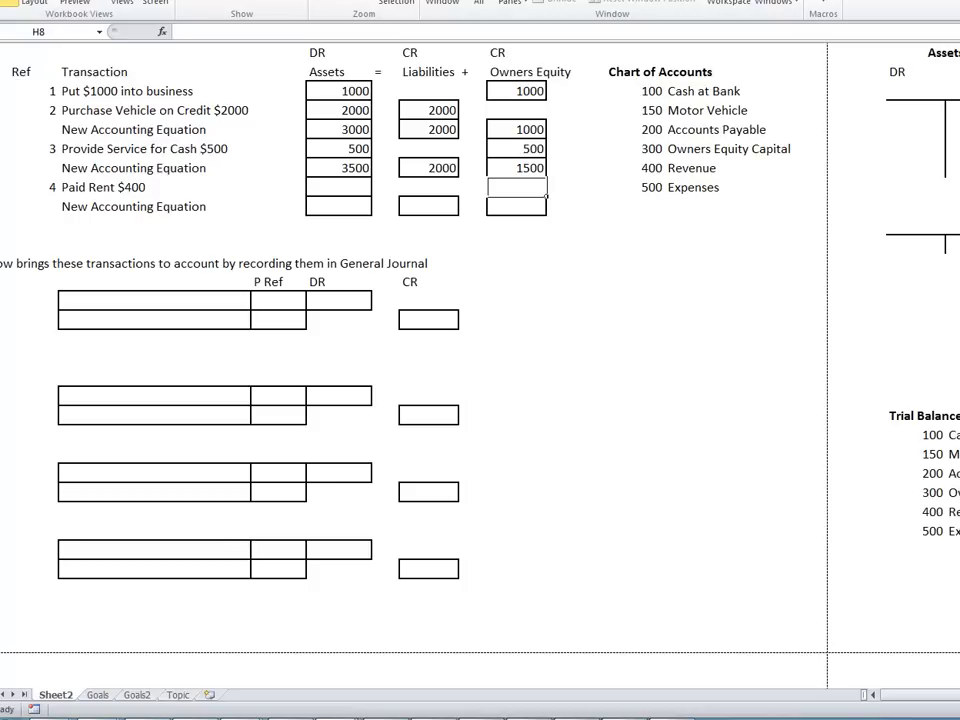
Step: Record transaction 4, the rent payment, as -400 in Assets and -400 in Owners Equity
click(339, 188)
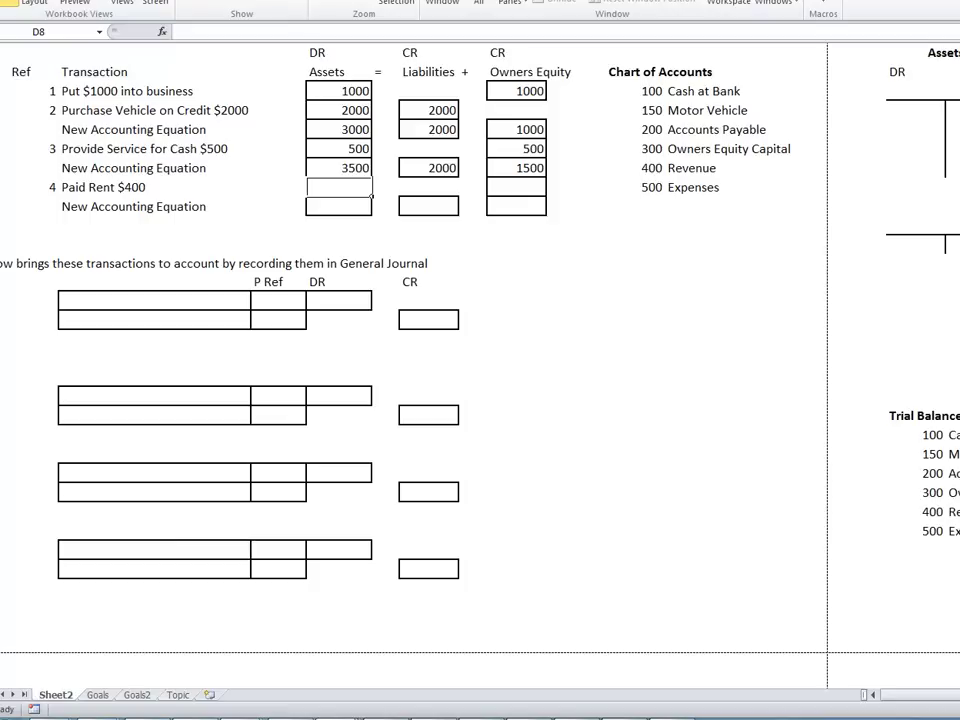
text(-400)
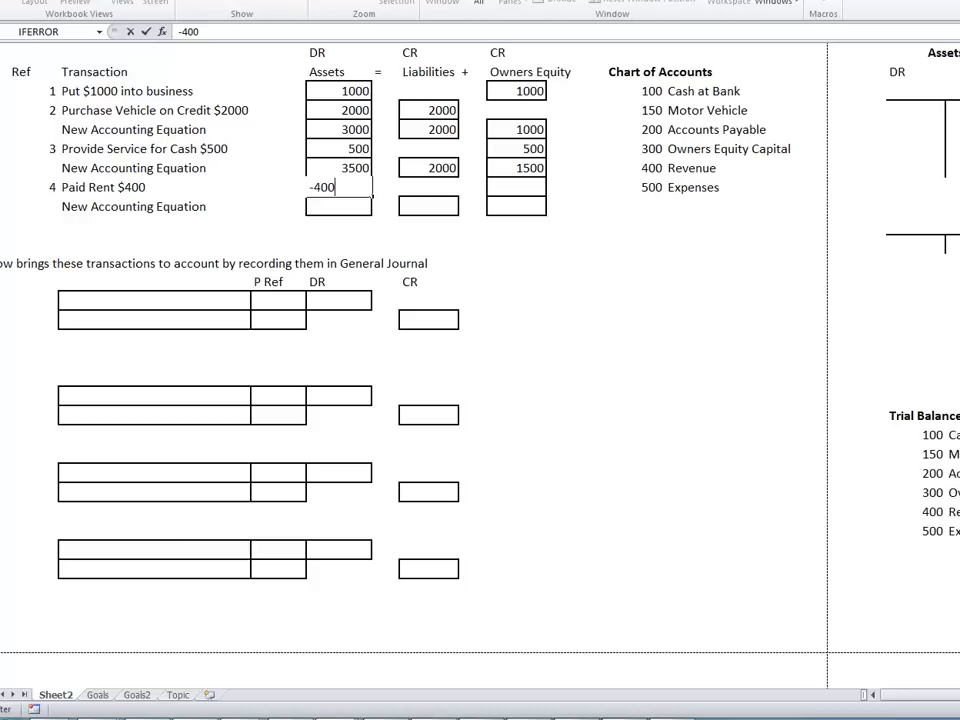
click(429, 187)
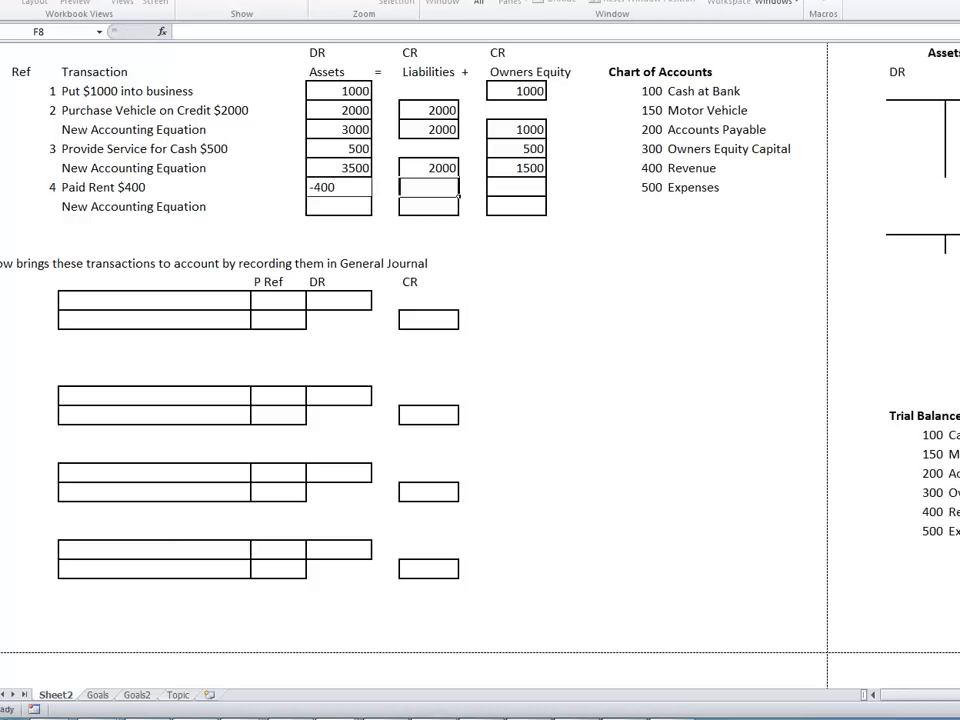
click(517, 187)
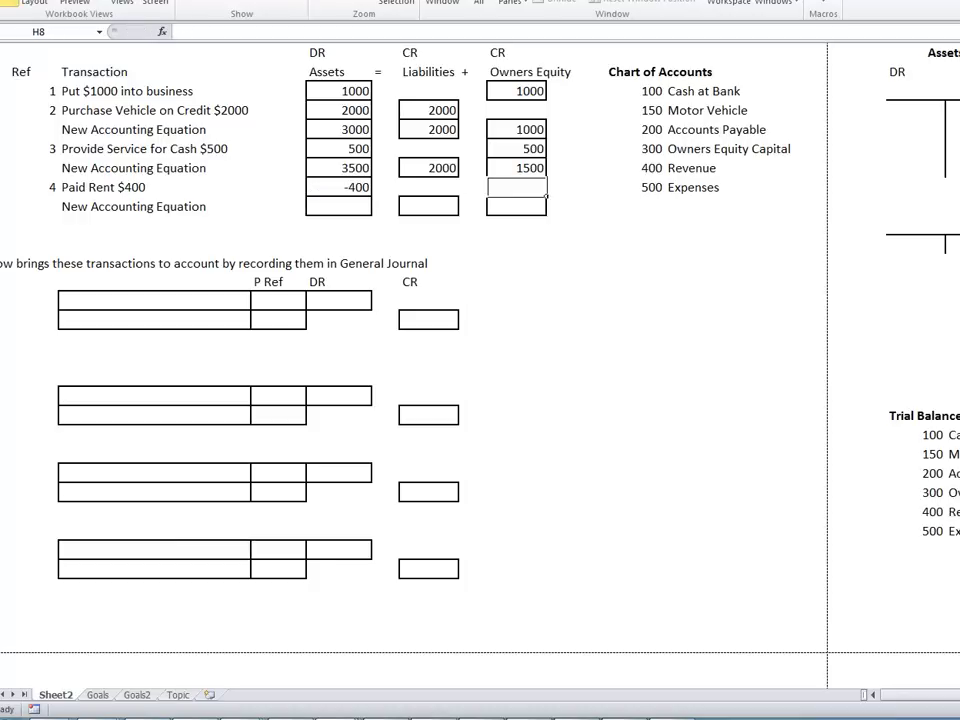
text(-4)
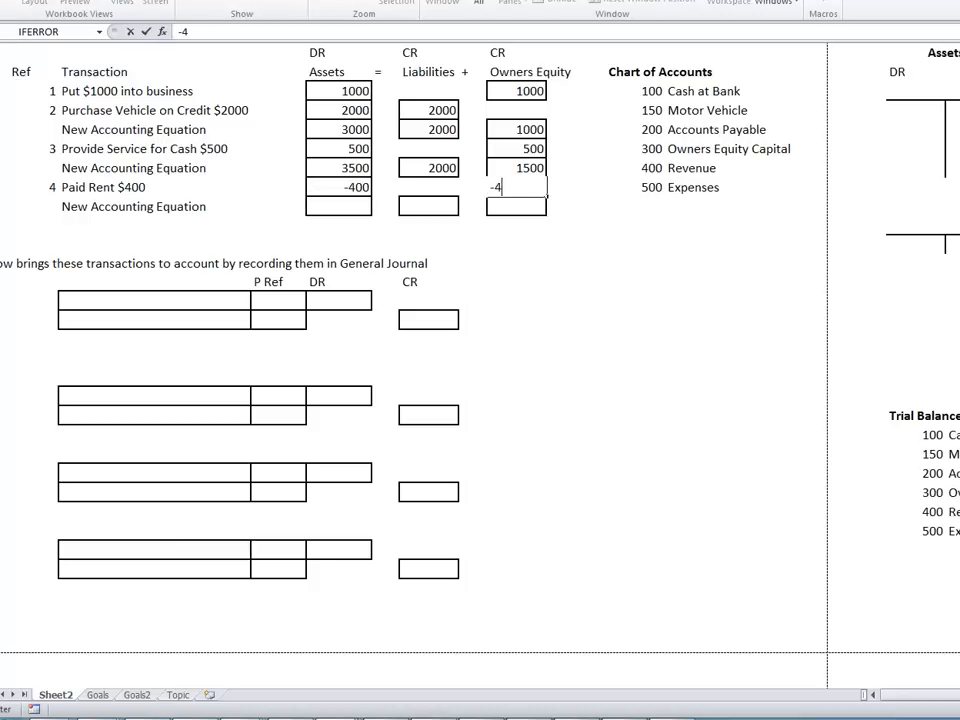
text(00)
key(Return)
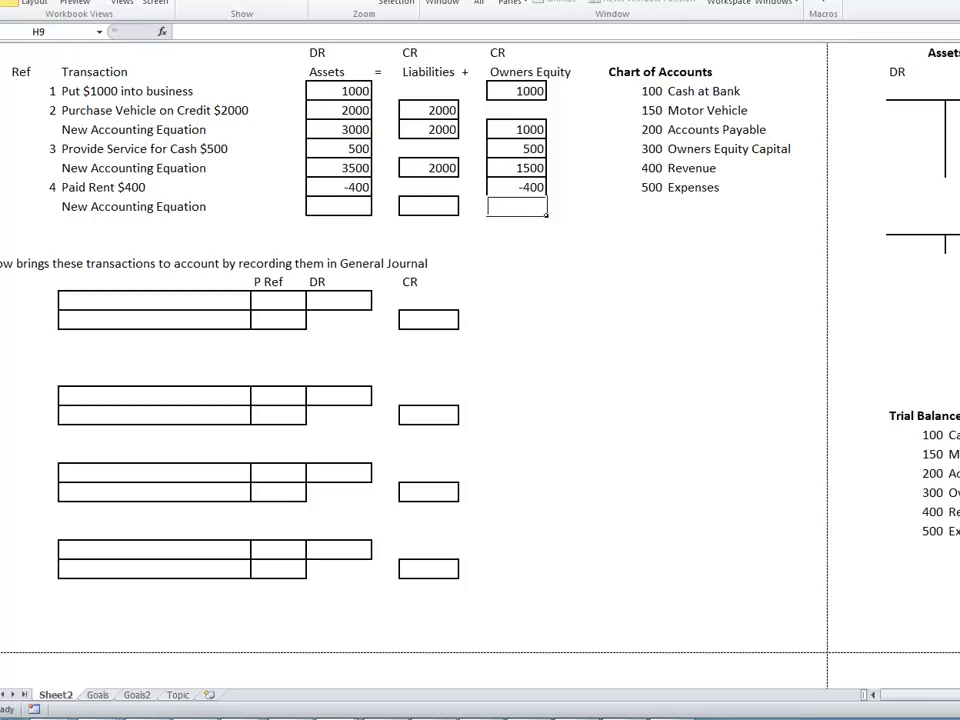
Step: Fill in the new accounting equation below transaction 4 with Assets 3100, Liabilities 2000 and Owners Equity 1100
click(339, 207)
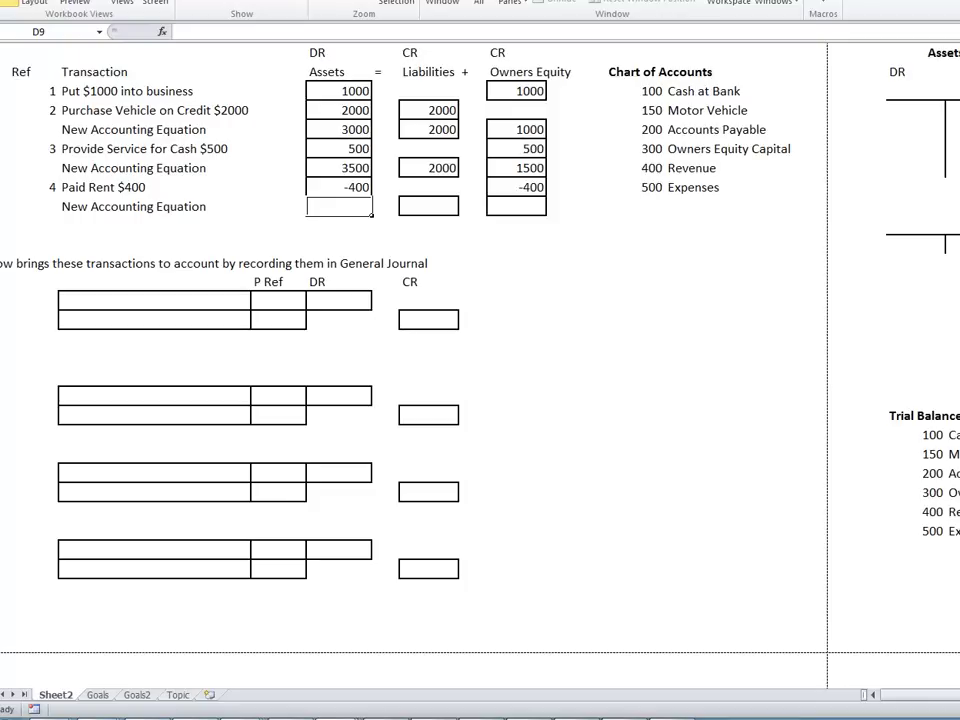
text(3100)
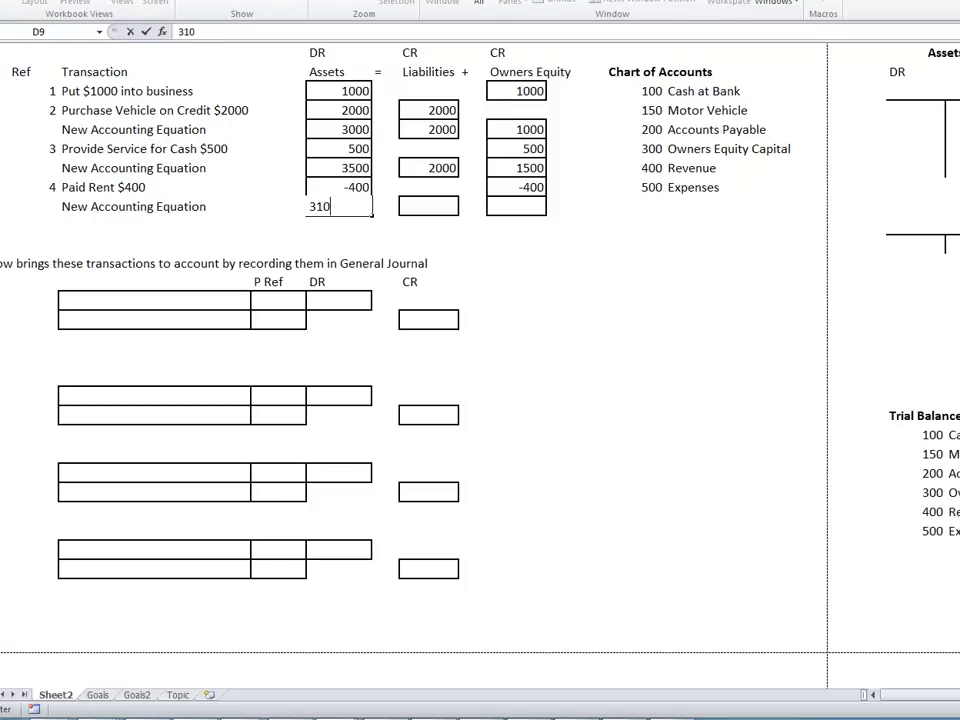
key(Right)
key(Right)
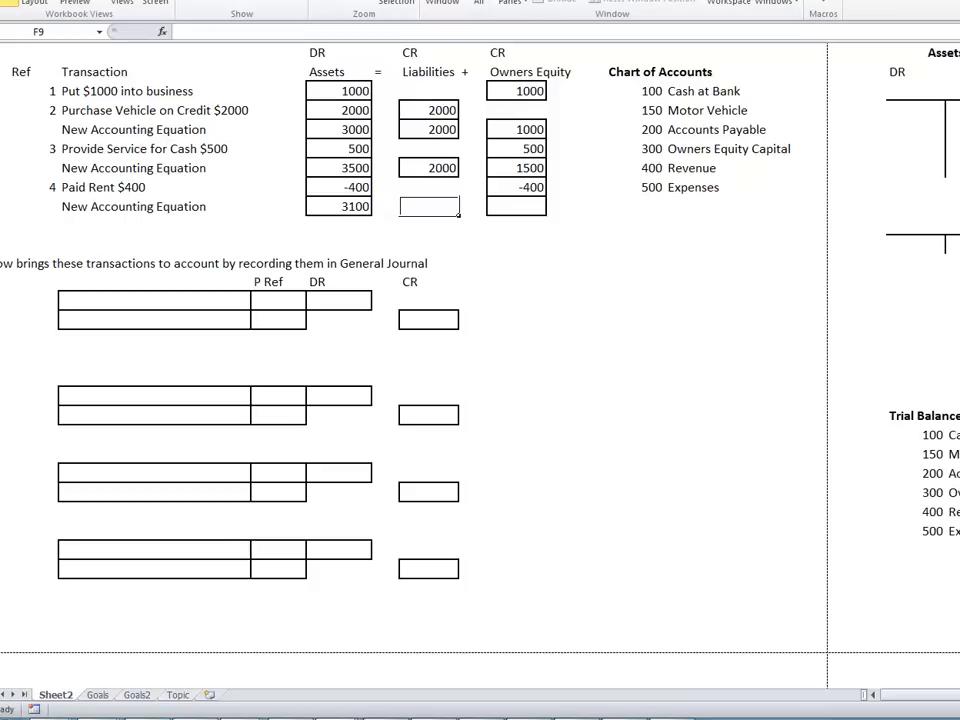
text(2000)
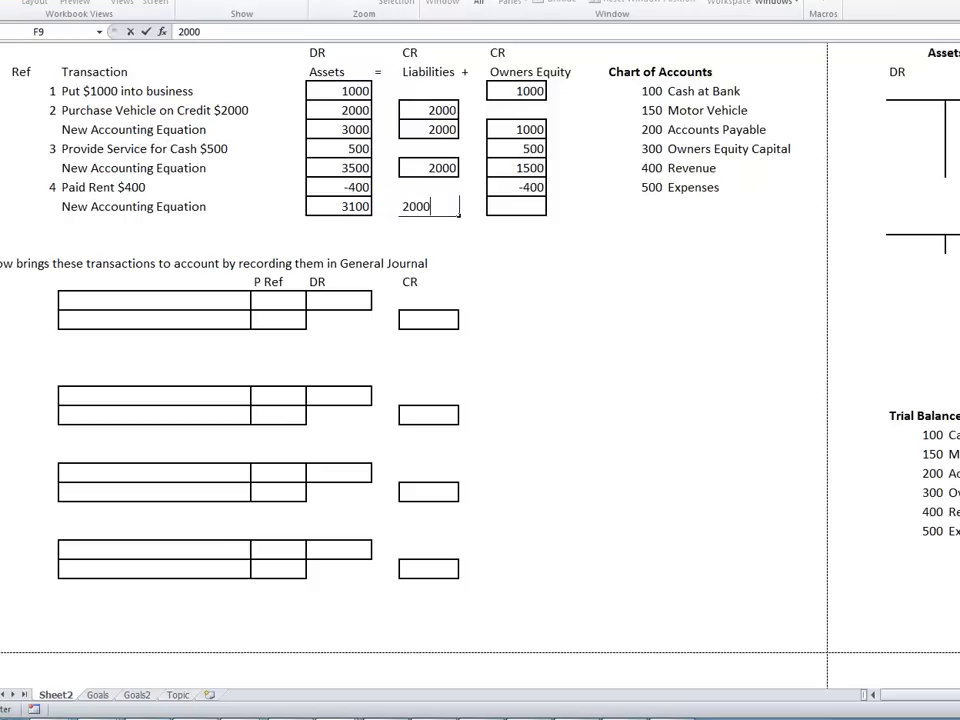
click(516, 206)
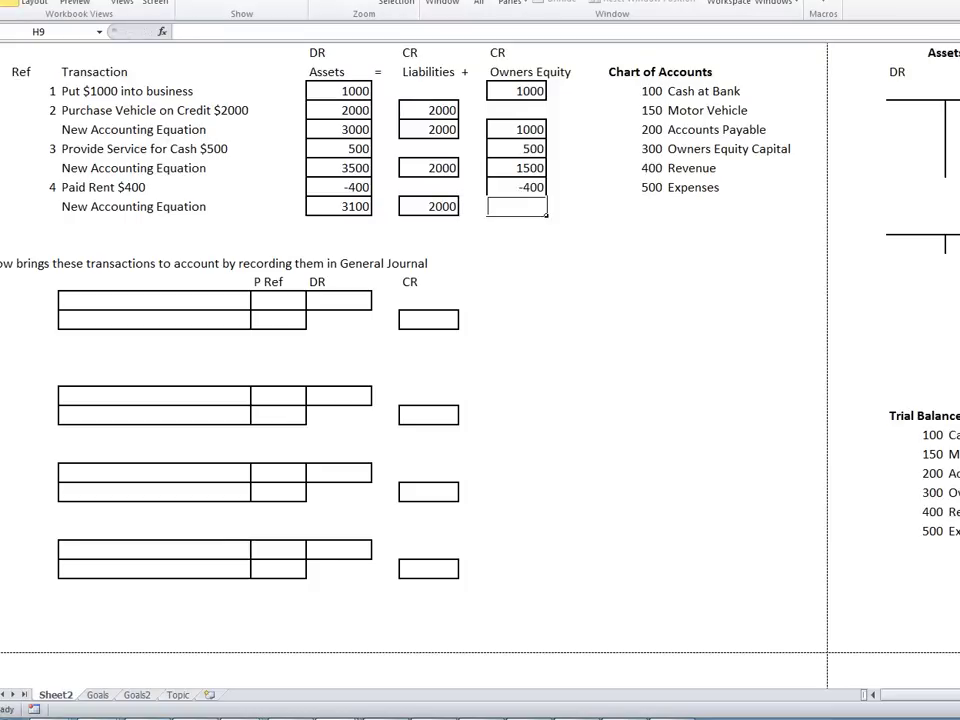
text(1100)
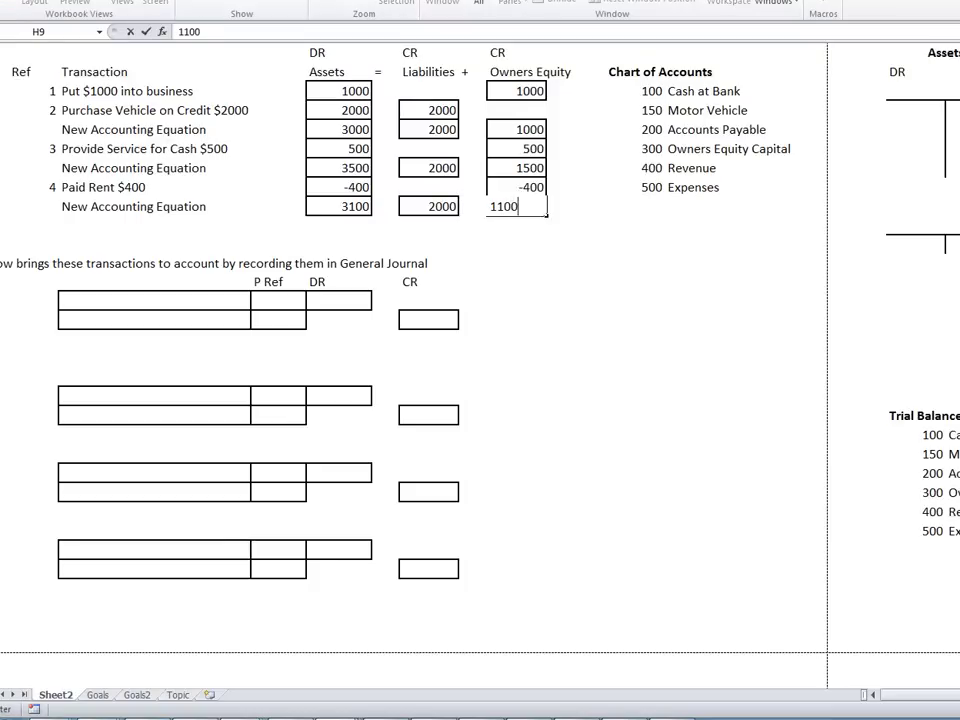
key(Return)
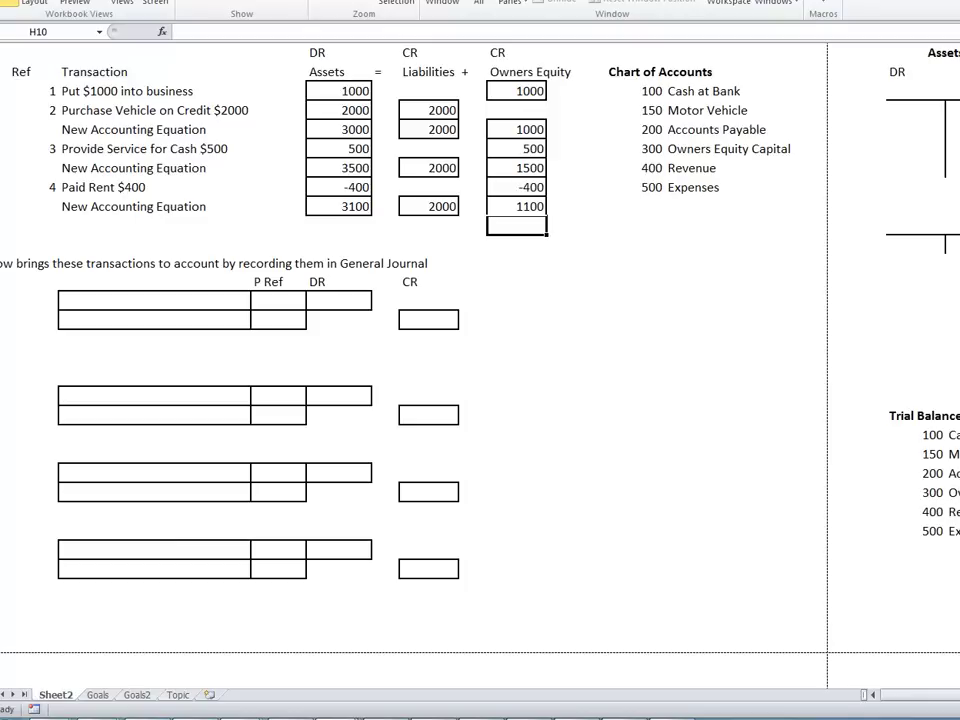
Step: Enter the date Jun 1 beside the first line of the first General Journal entry
click(50, 302)
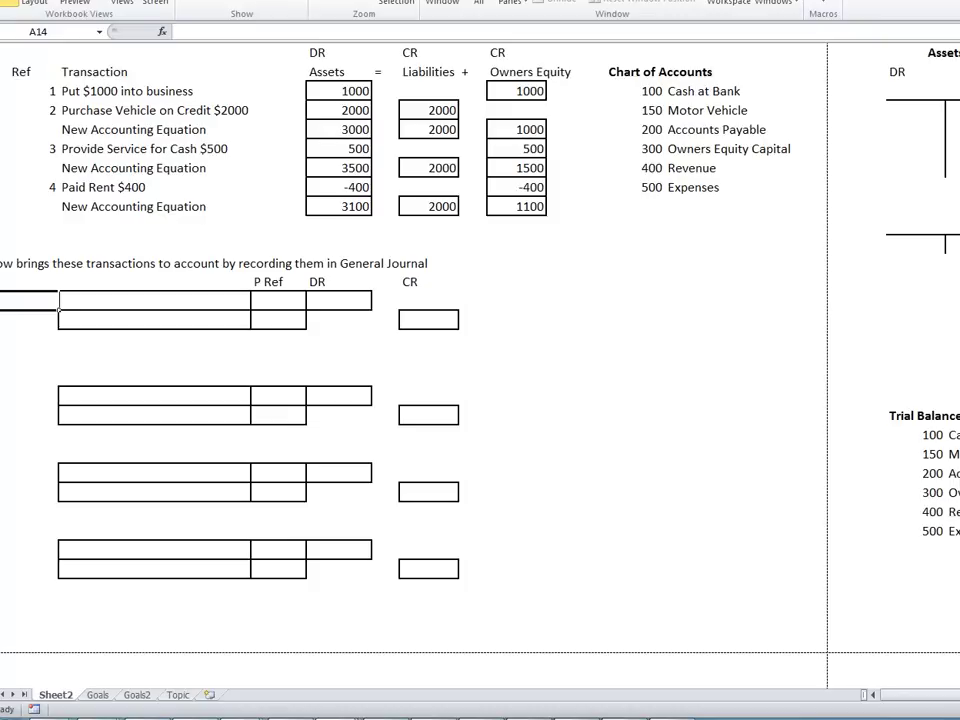
text(Jun)
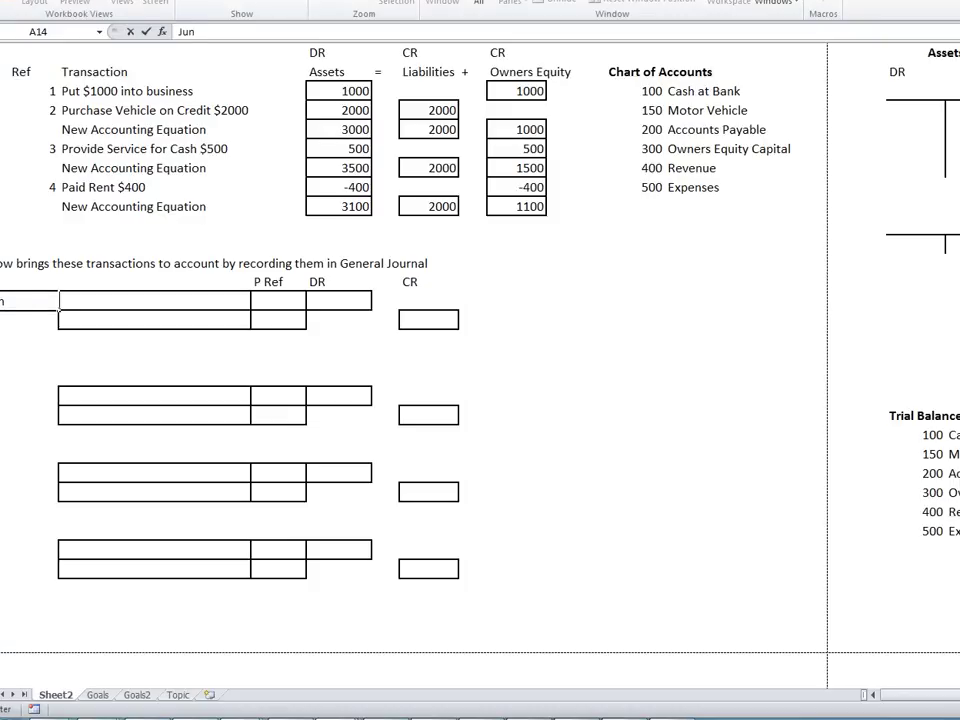
text( 1)
key(Tab)
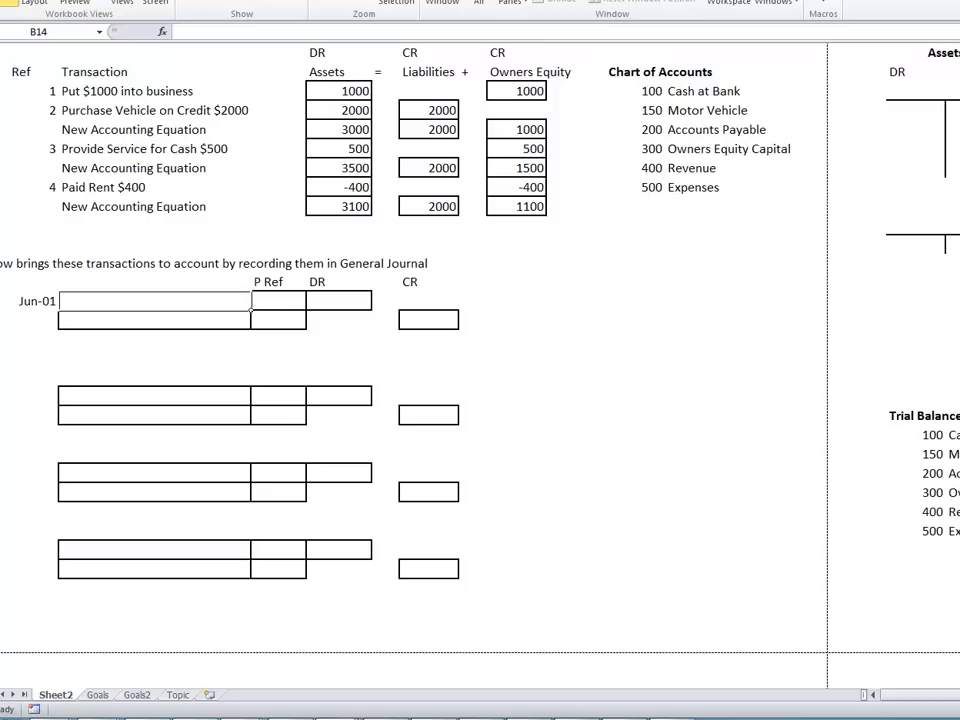
Step: Enter Cash at Bank with a debit of 1000 on the first line of the first General Journal entry
text(Cash at Bank)
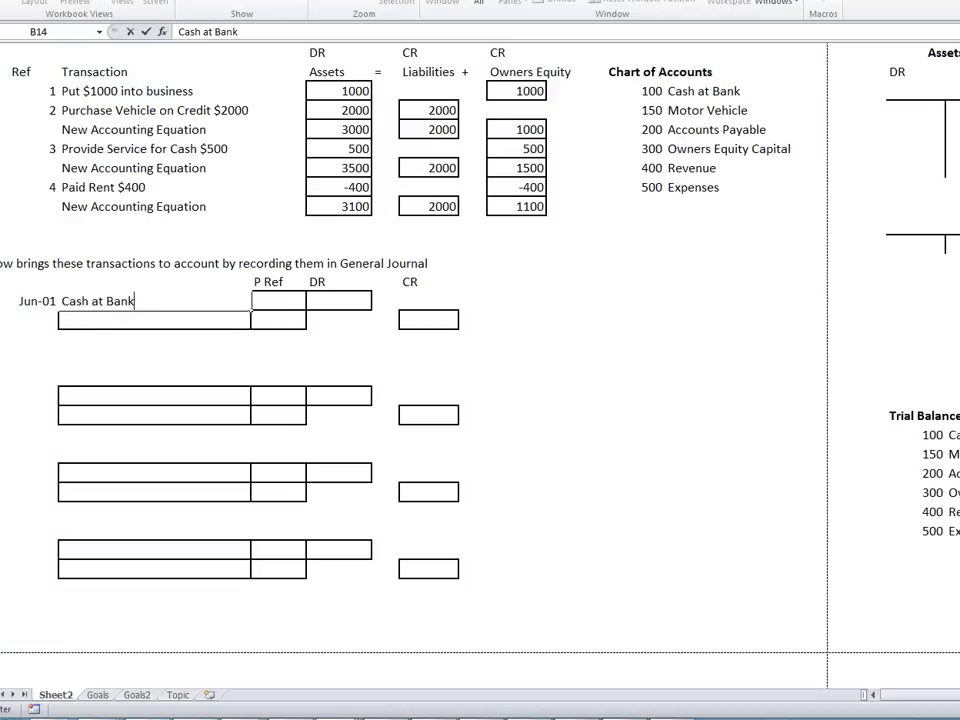
key(Tab)
key(Tab)
text(1000)
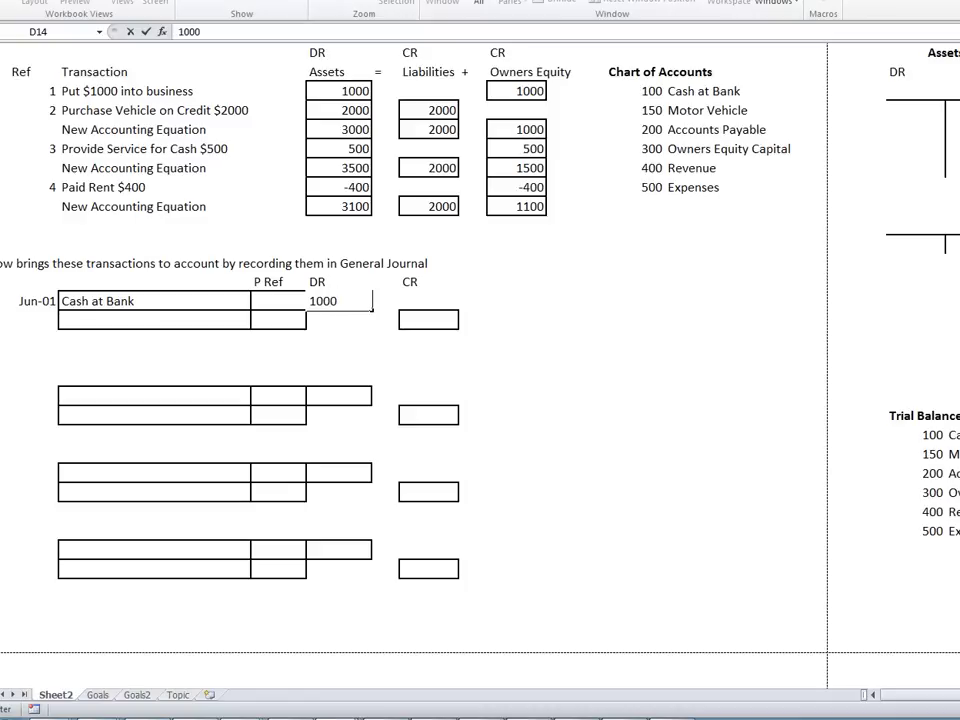
key(Return)
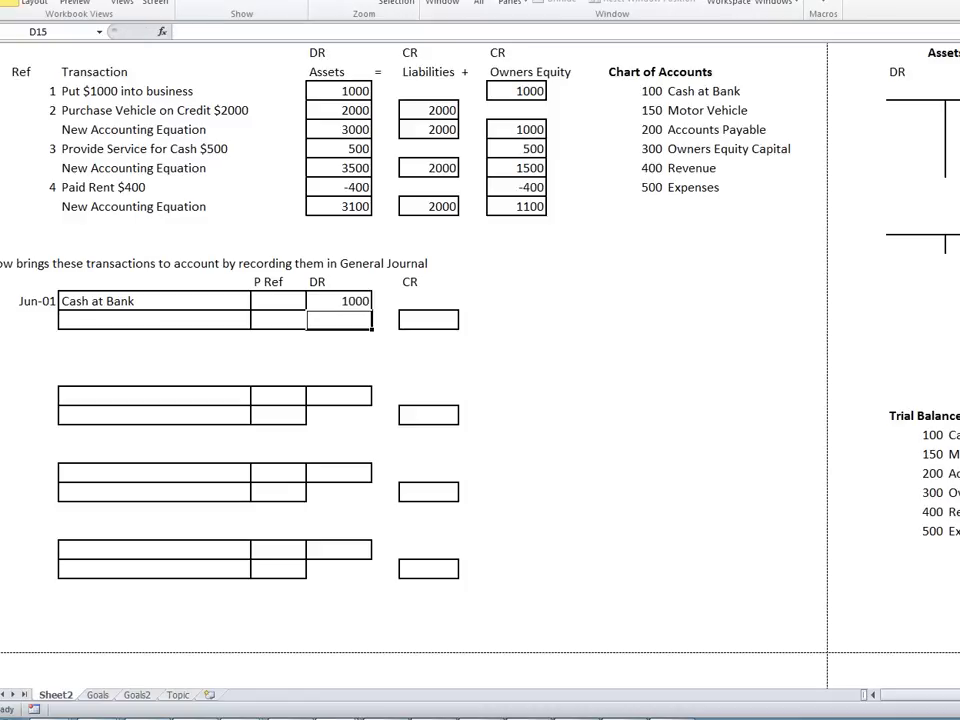
Step: Enter an indented Owners Equity Capital with a credit of 1000 on the second line of the first General Journal entry
key(Left)
key(Left)
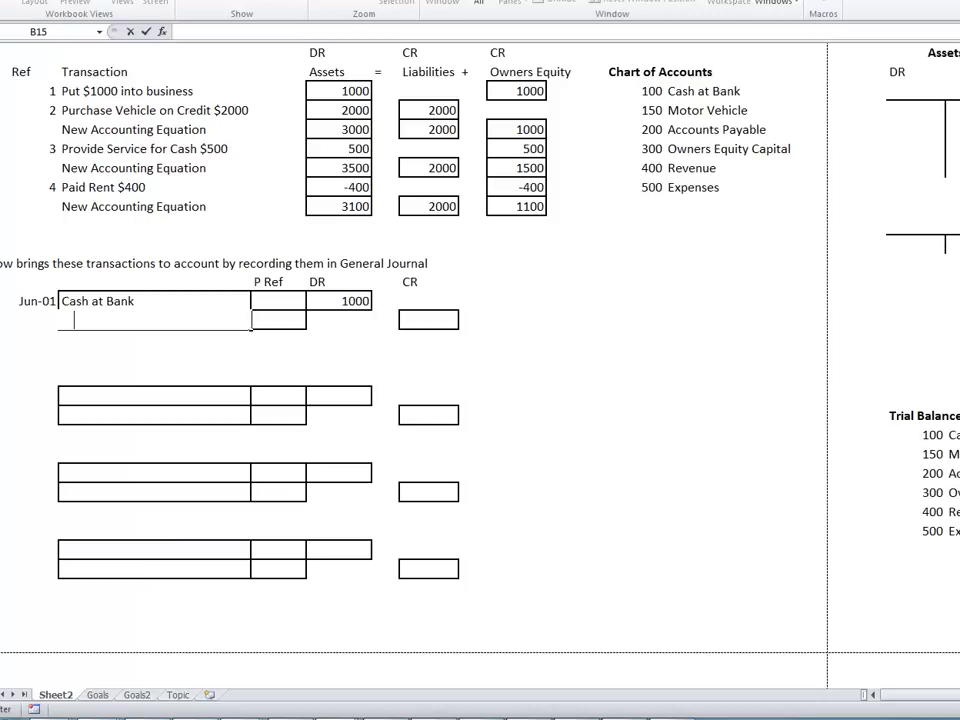
text(Owners Equity C)
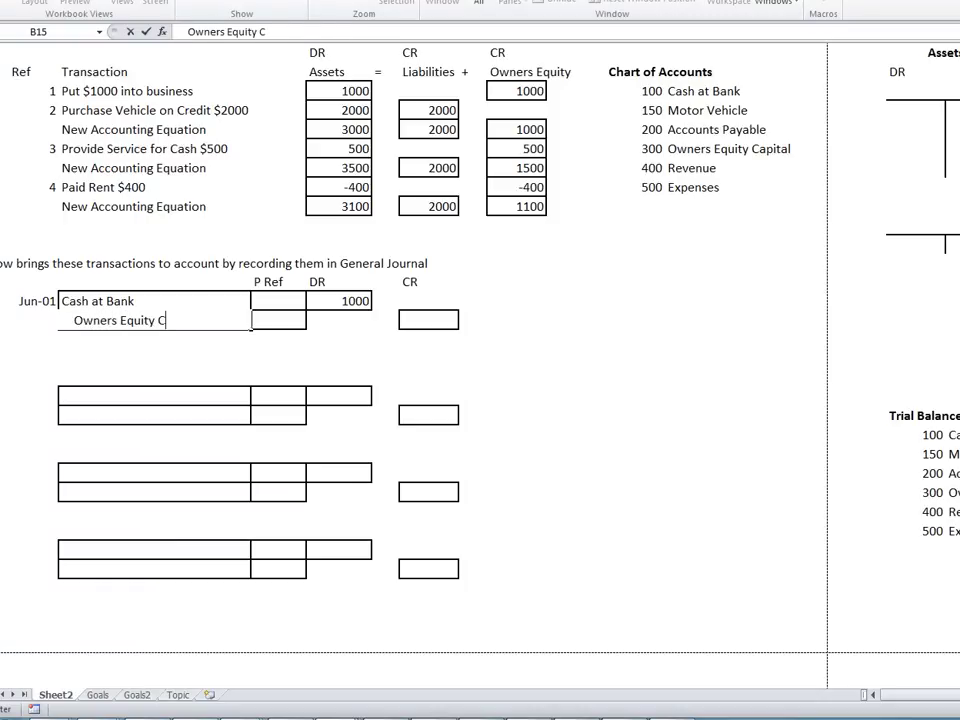
text(apital)
click(429, 320)
text(10)
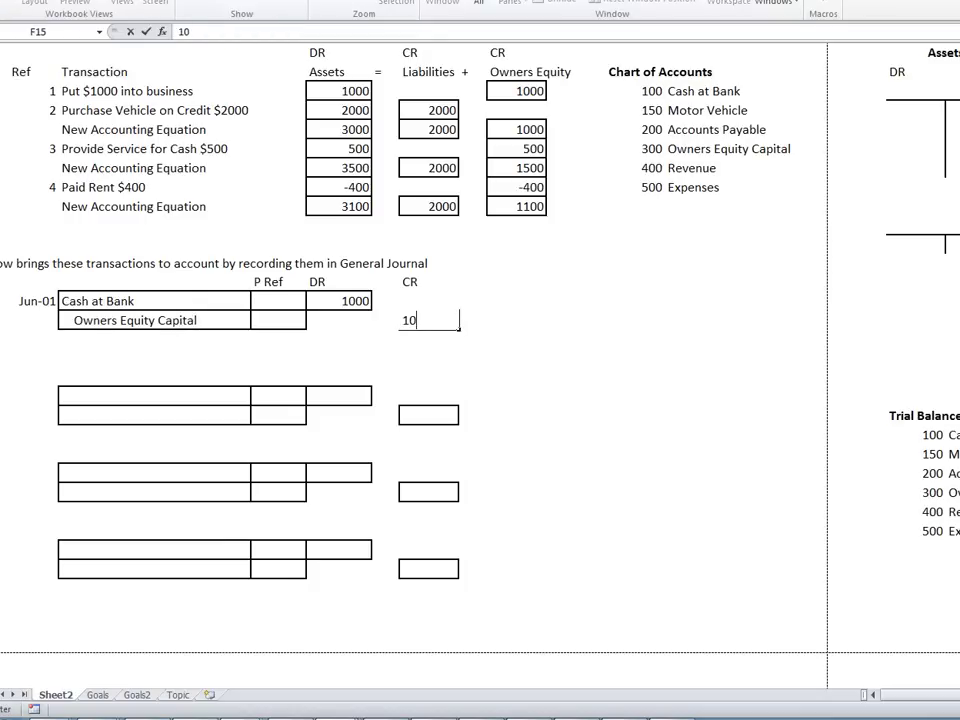
text(000)
key(BackSpace)
key(Return)
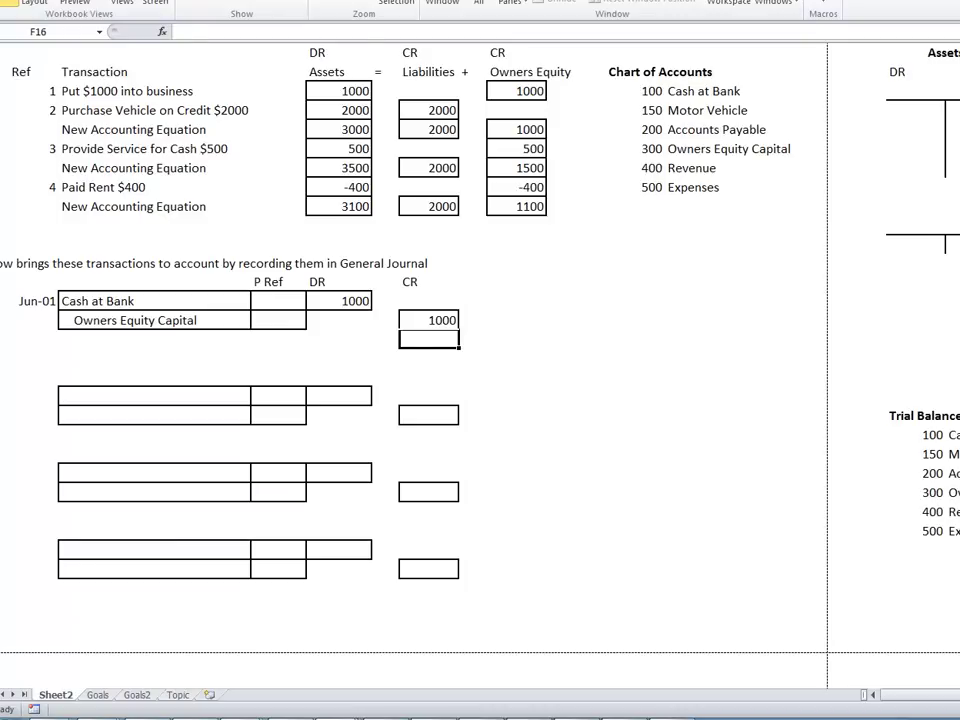
click(338, 53)
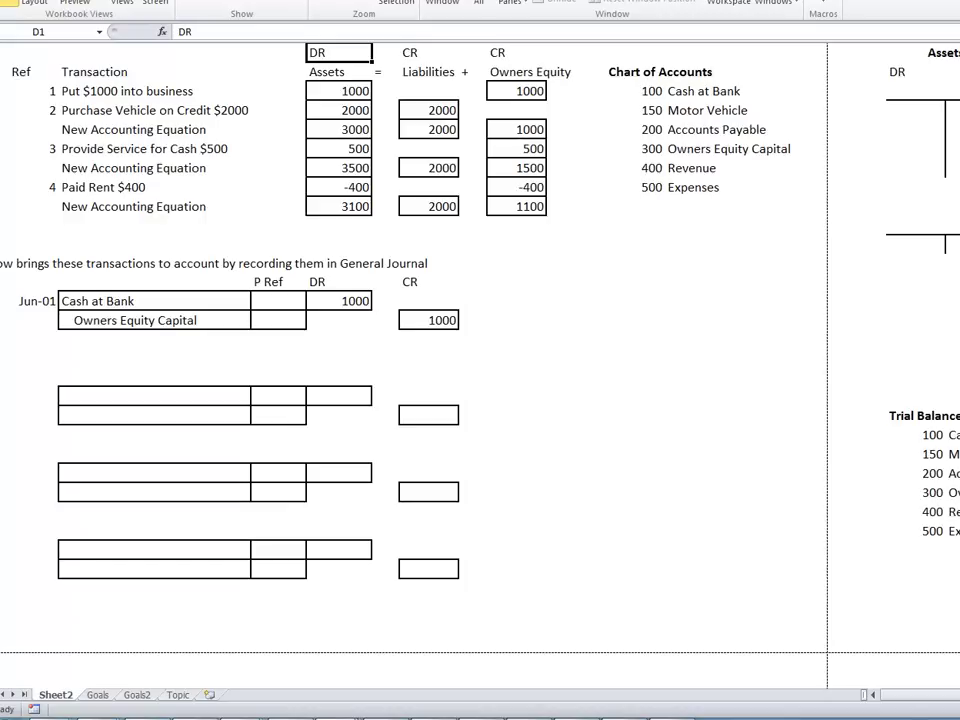
Step: Enter the description "owner invested $1000 cash" below the first General Journal entry
click(516, 53)
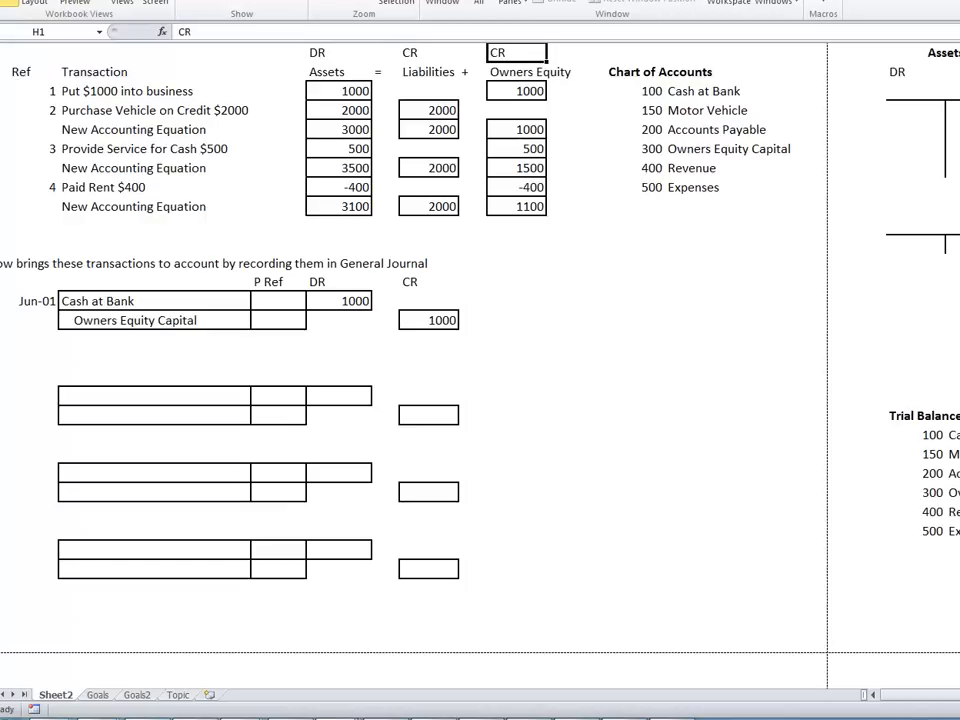
click(154, 340)
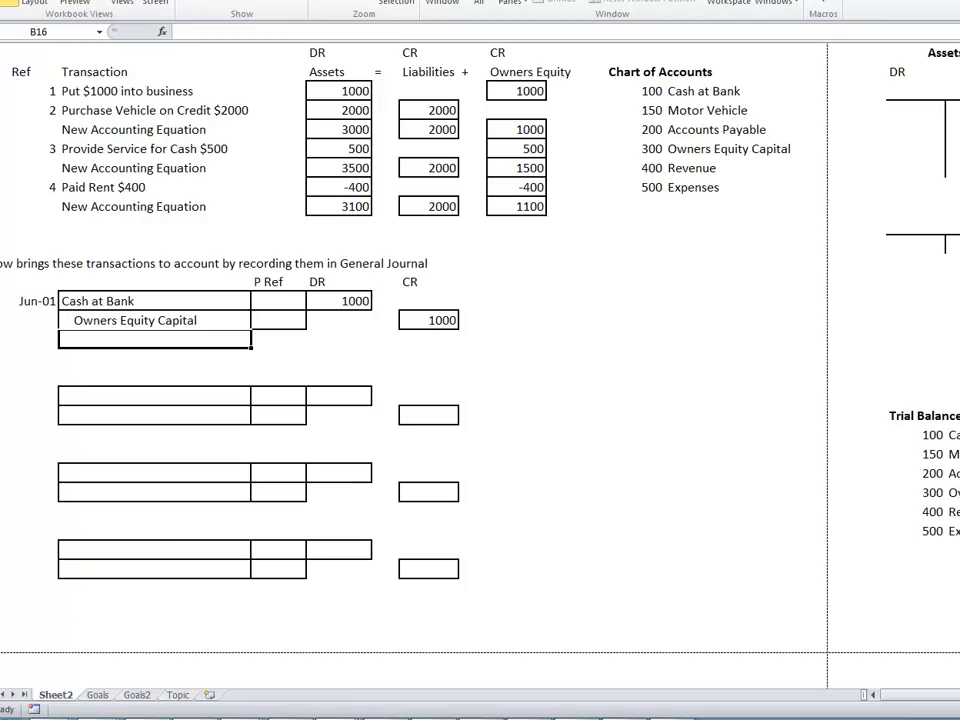
text(owner)
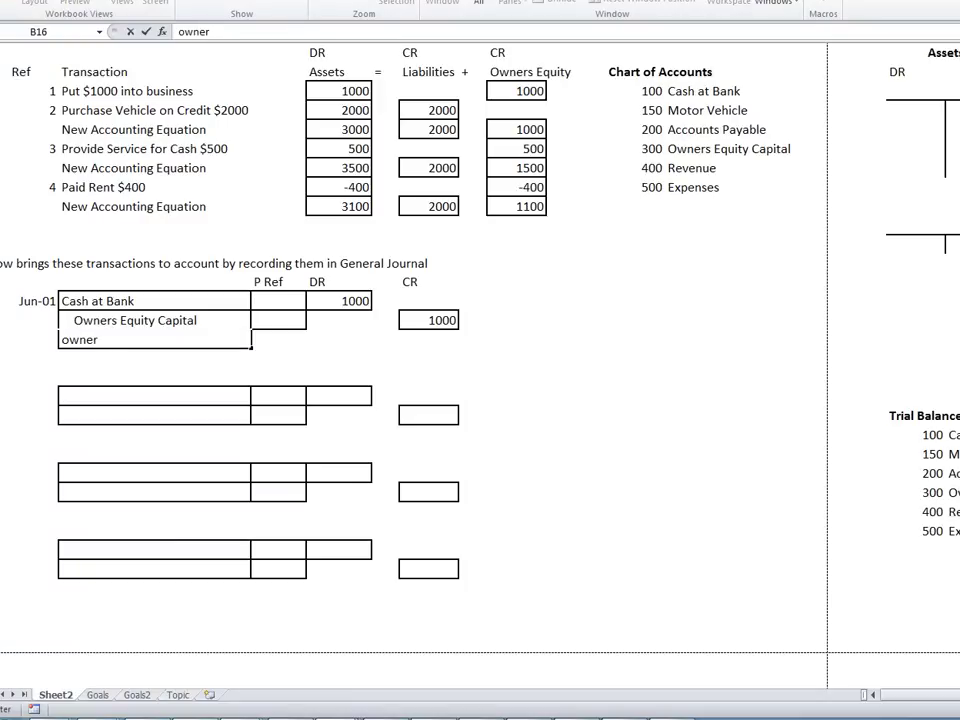
text( invested)
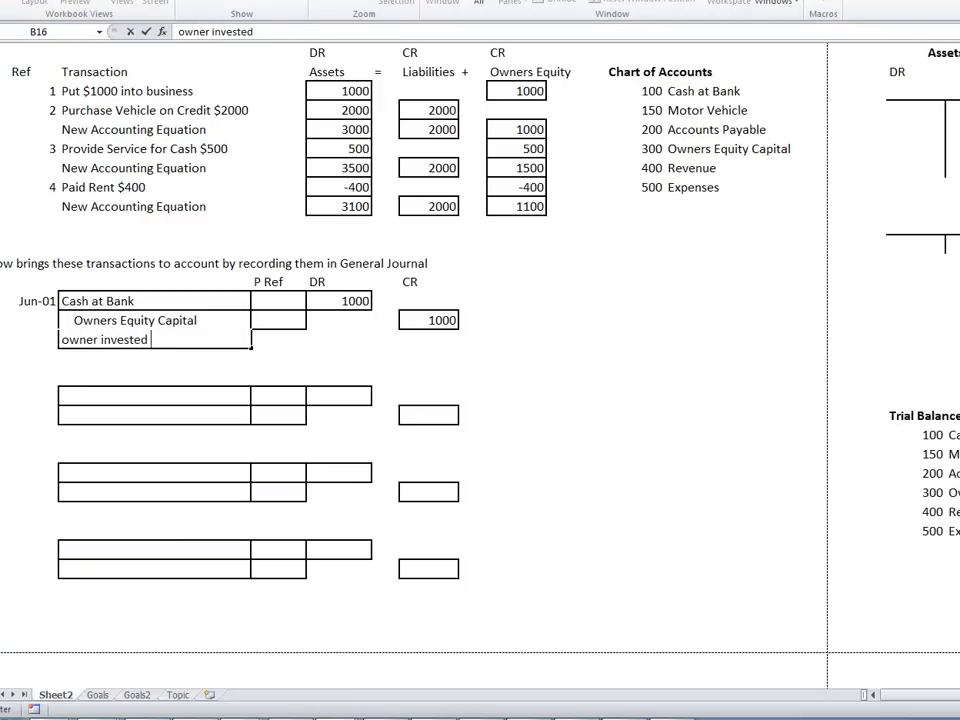
text( $1000)
text( cahs)
key(BackSpace)
key(BackSpace)
text(sh)
key(Return)
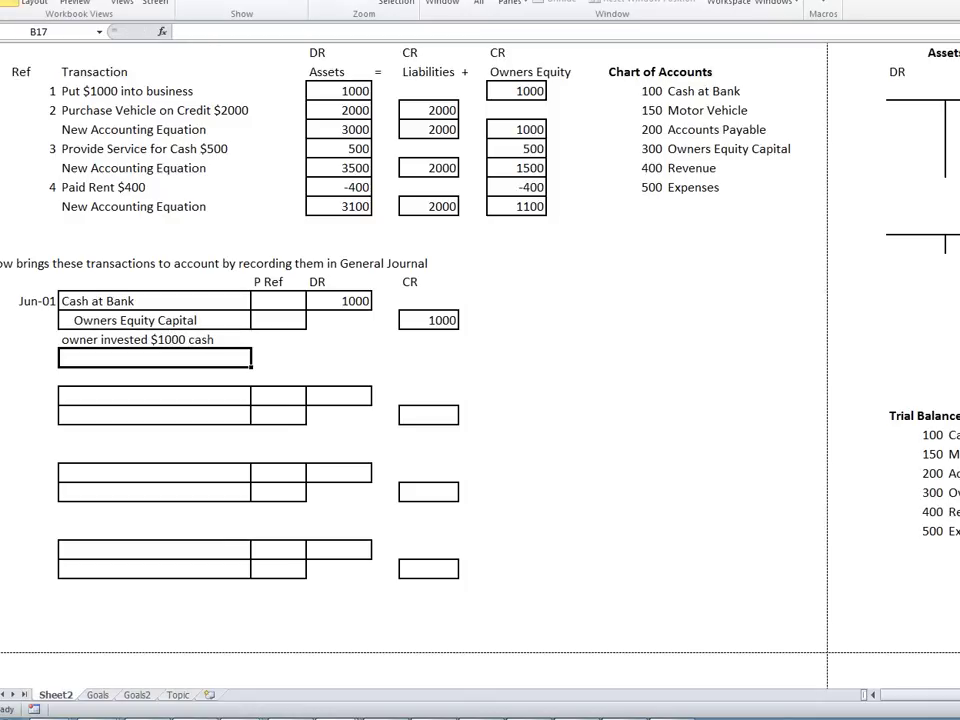
click(29, 396)
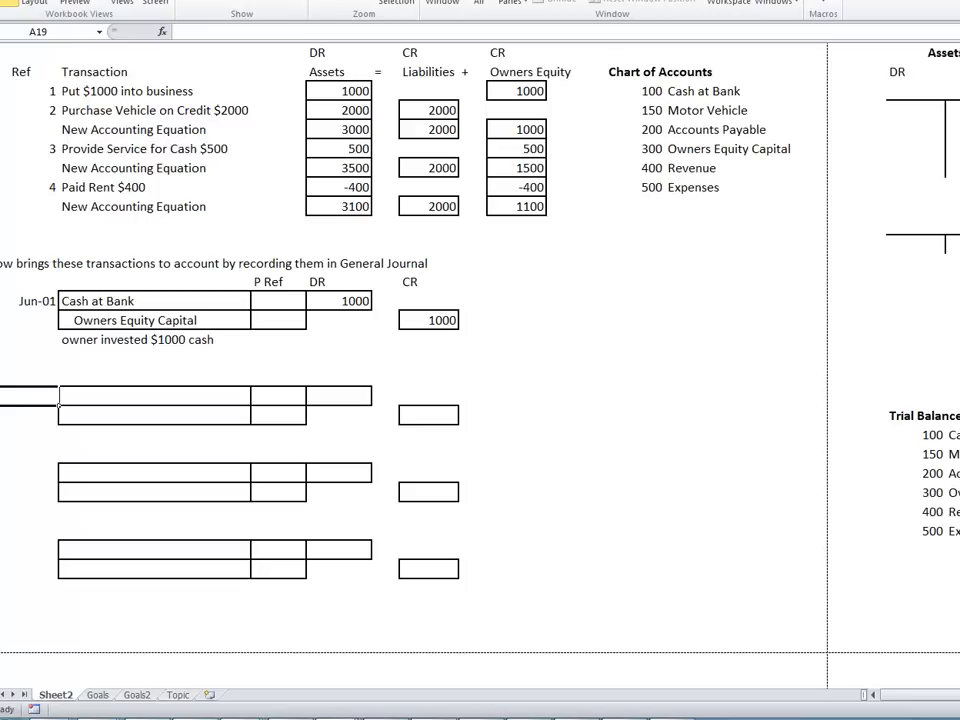
text(Jan)
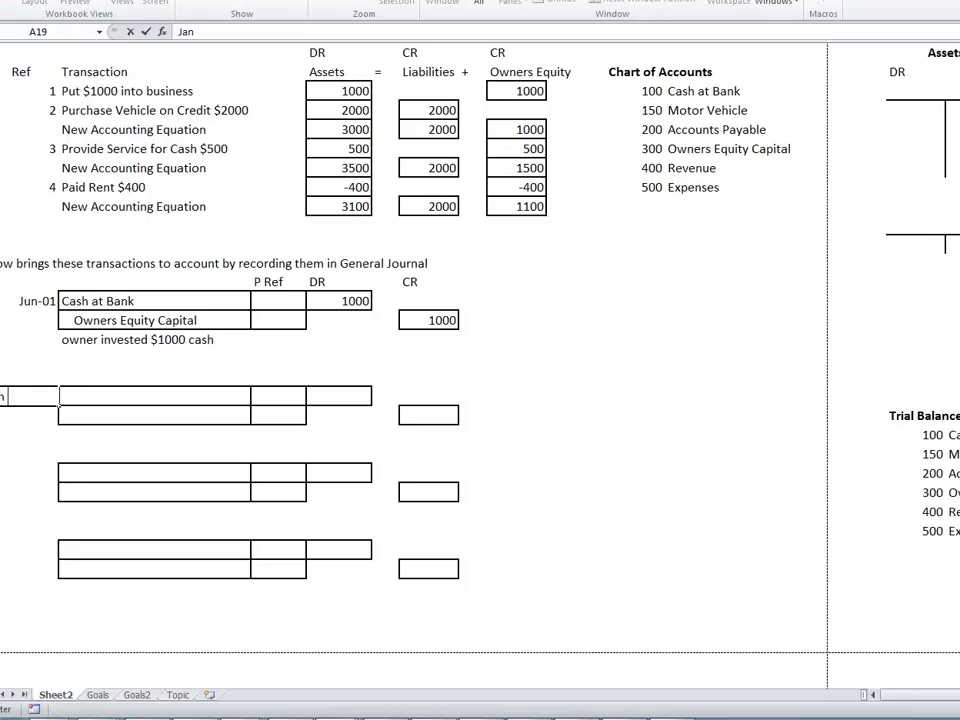
text( 2)
key(Tab)
Step: Set the date beside the first line of the second General Journal entry to Jun 2
click(55, 400)
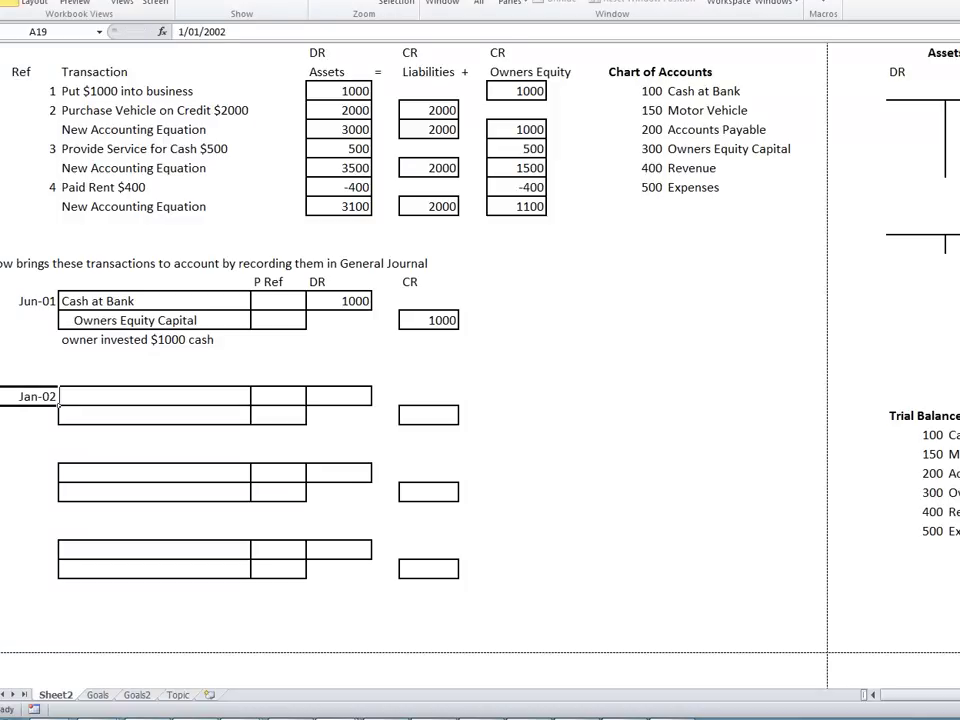
text(Jun)
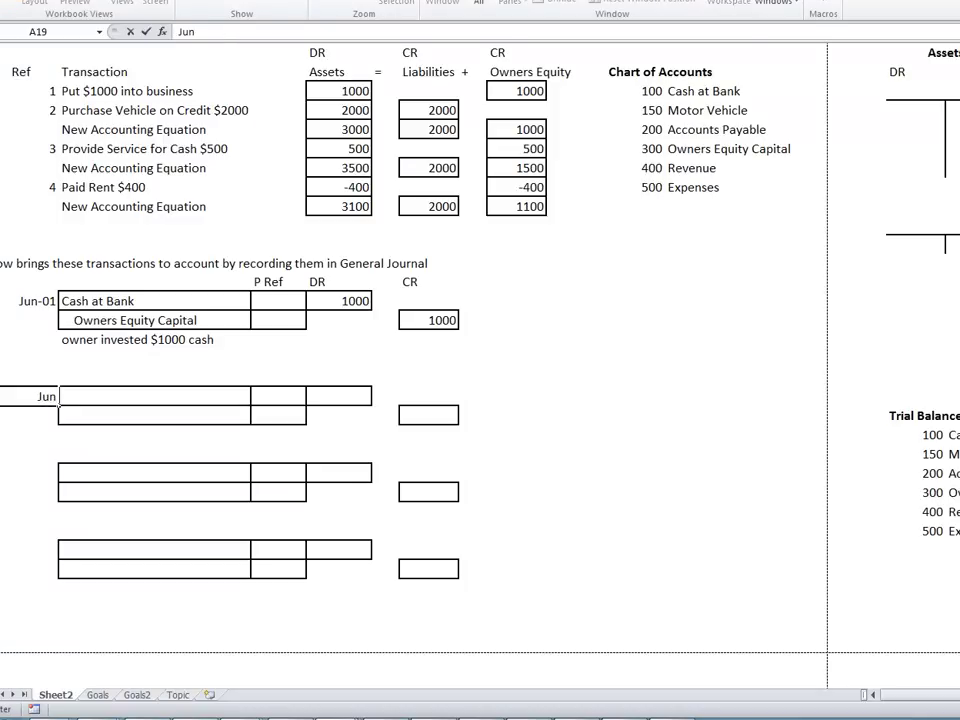
text( 2)
key(Return)
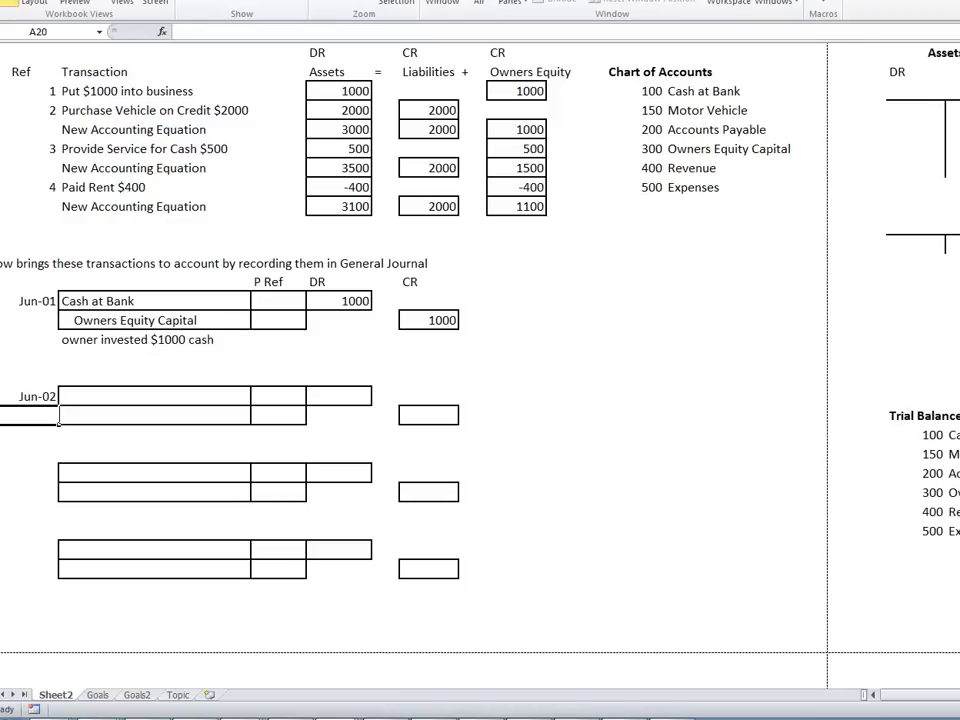
Step: Enter Motor Vehicle with a debit of 2000 on the first line of the second General Journal entry
click(249, 398)
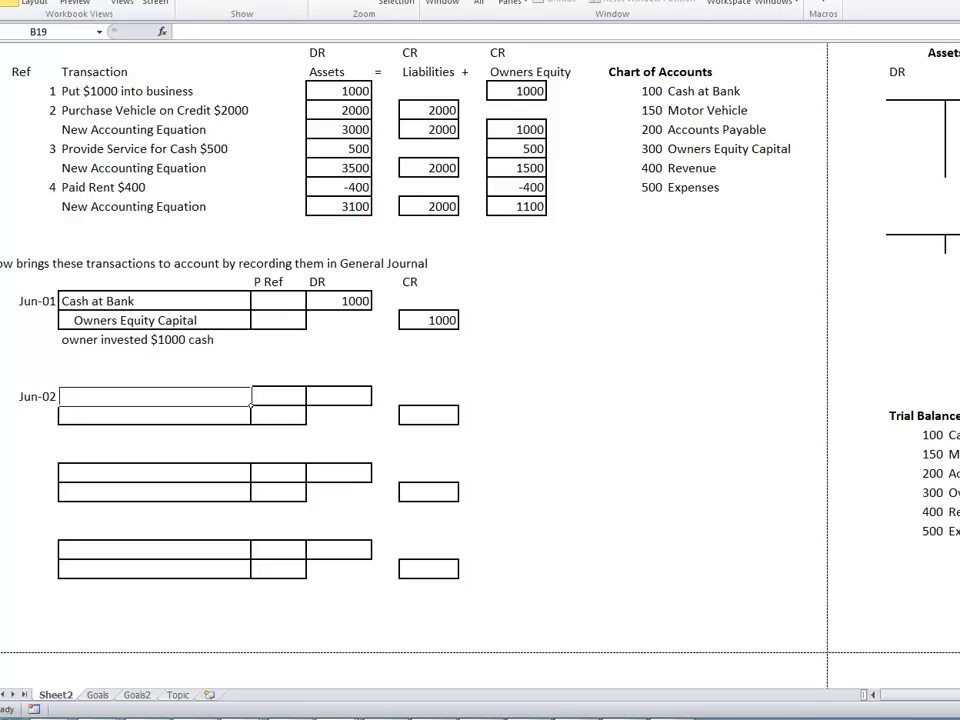
click(716, 110)
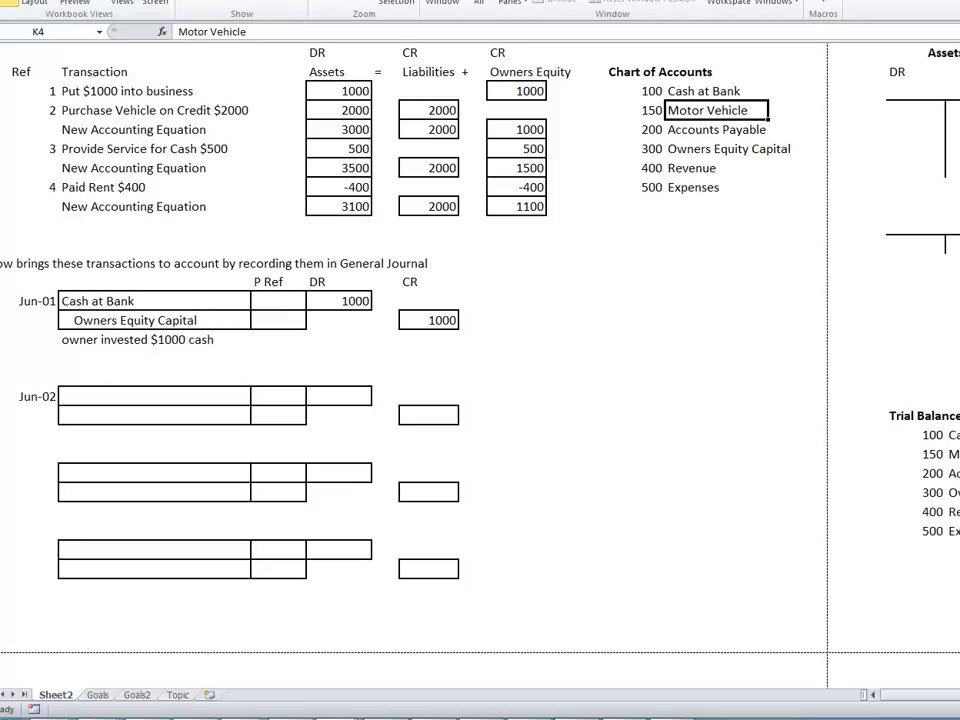
click(249, 400)
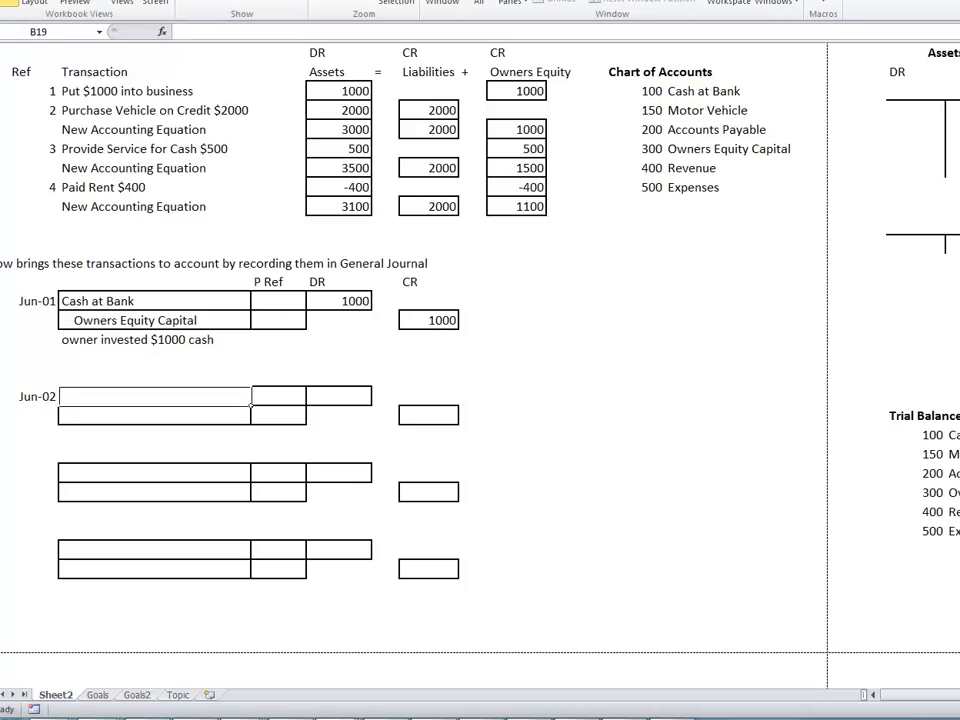
text(Motor )
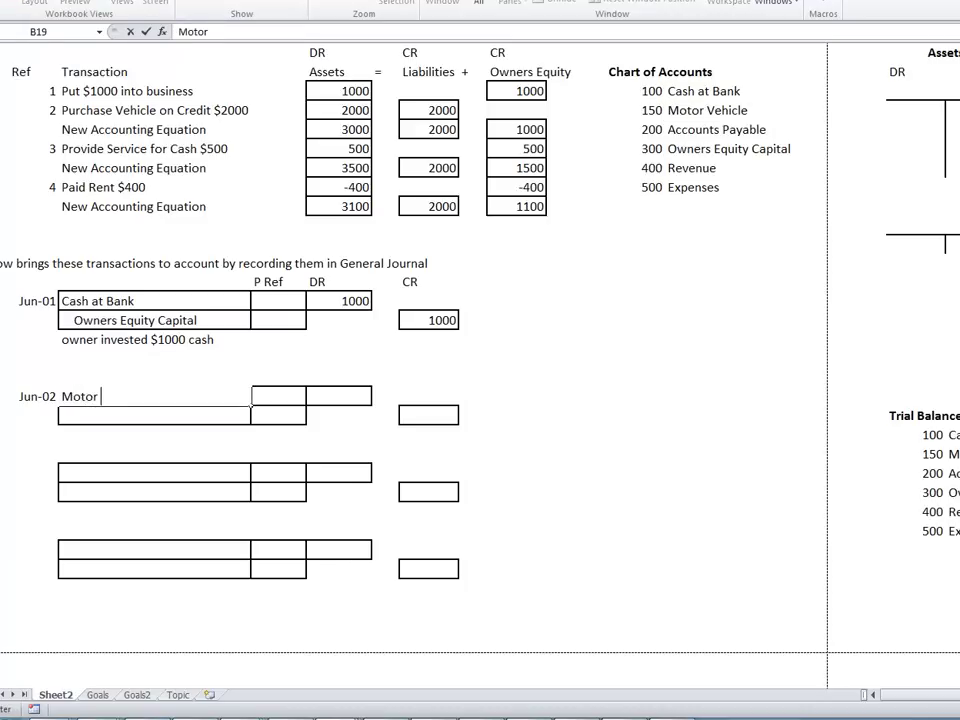
text(Vehcile)
key(BackSpace)
key(BackSpace)
key(BackSpace)
key(BackSpace)
text(icle)
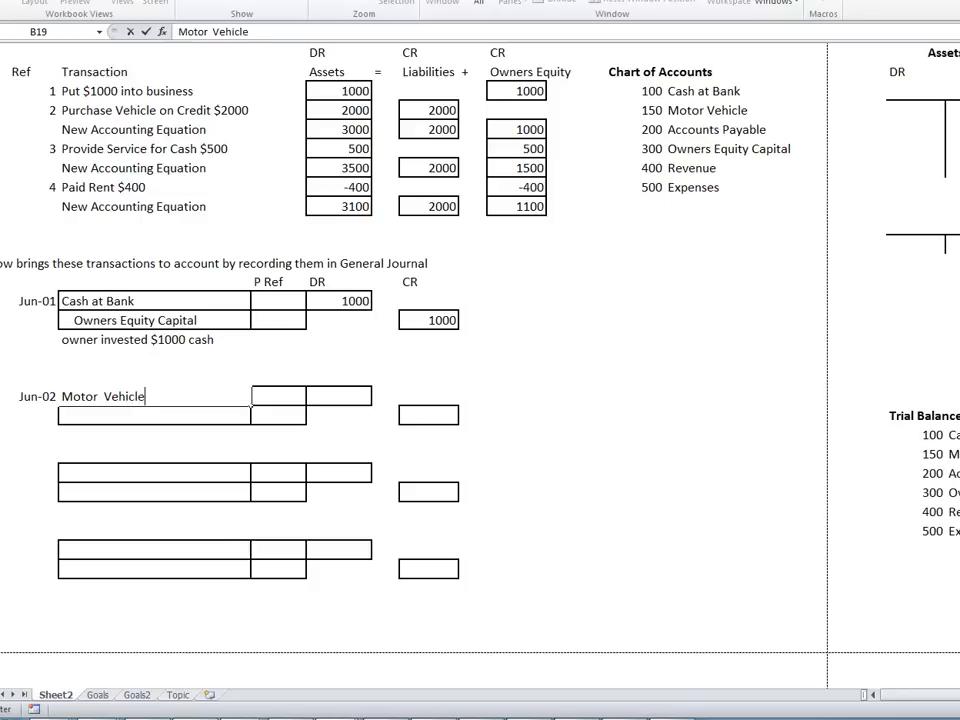
key(Right)
key(Right)
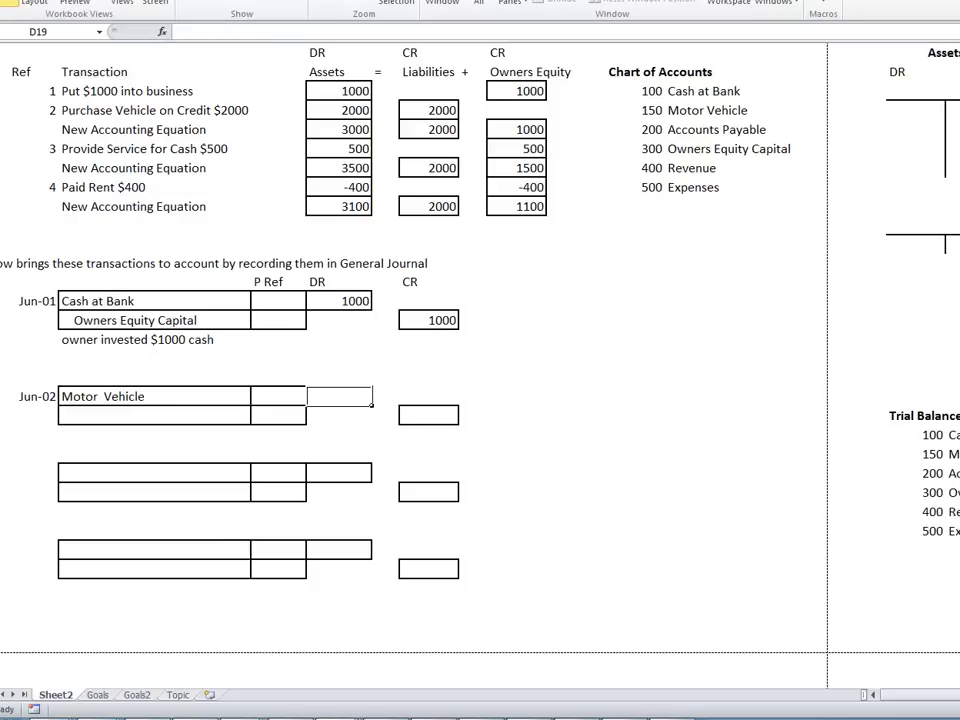
text(2000)
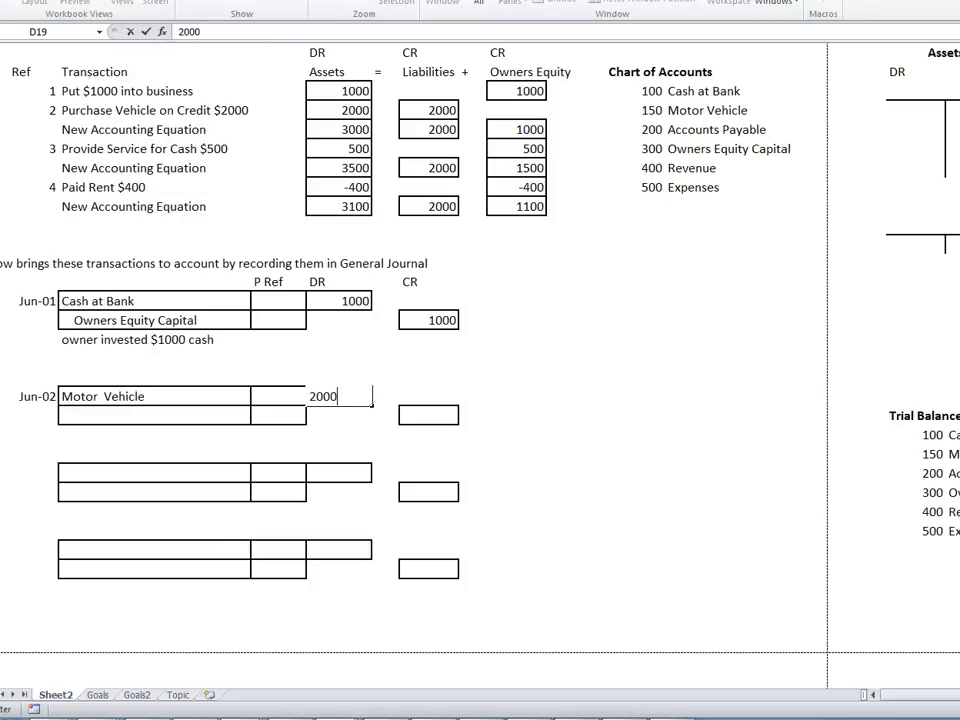
Step: Enter an indented Accounts Payable with a credit of 2000 on the second line of the second General Journal entry
click(429, 415)
text(2000)
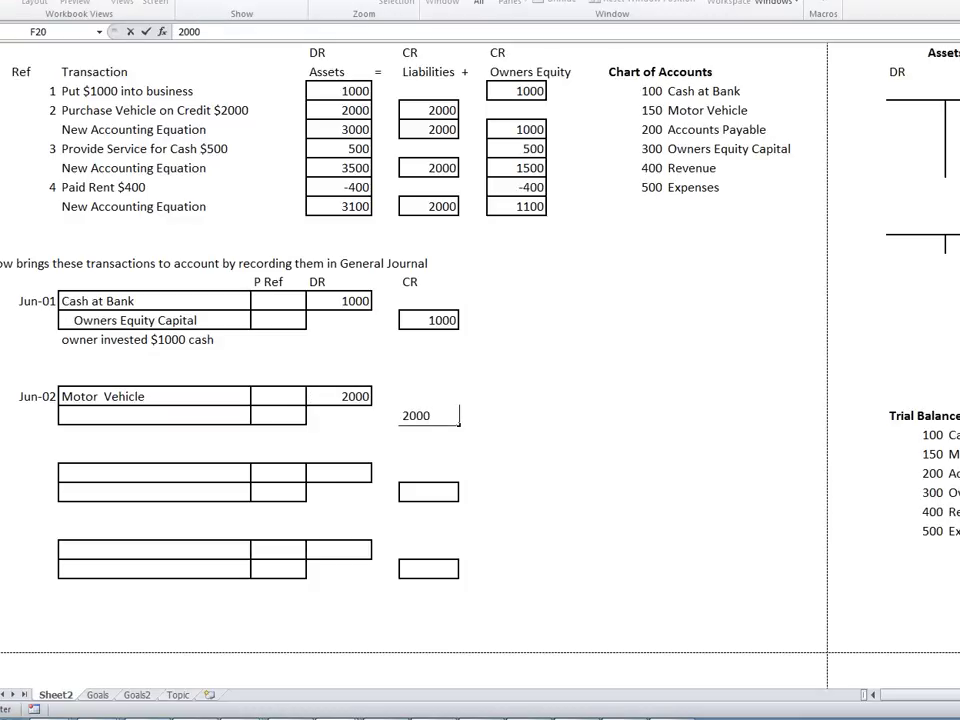
click(154, 415)
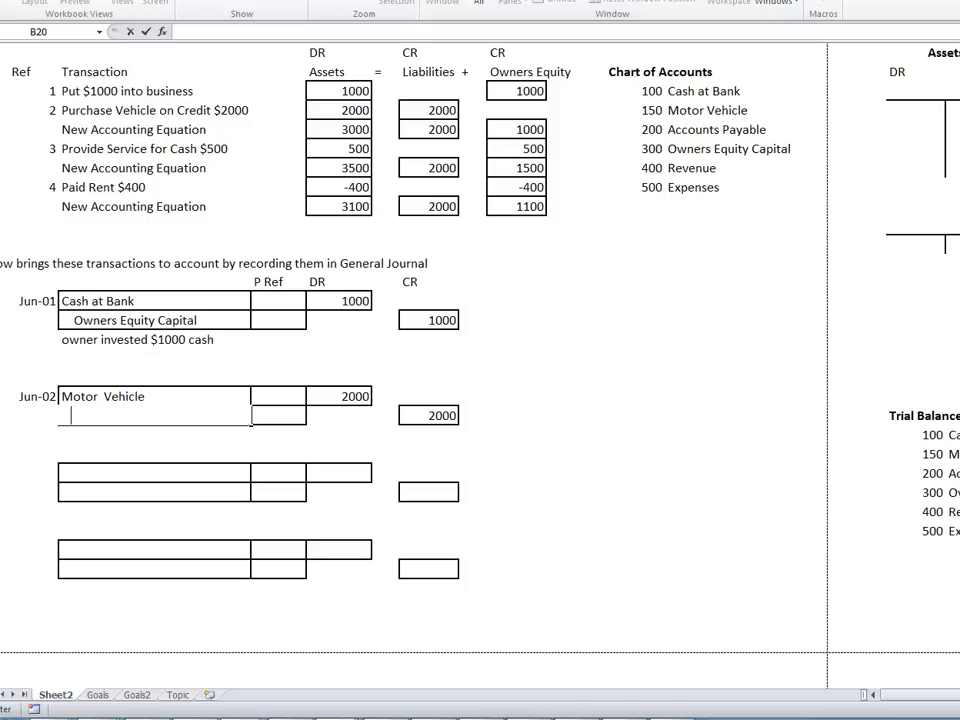
text(2)
key(BackSpace)
text(Accounts Payable)
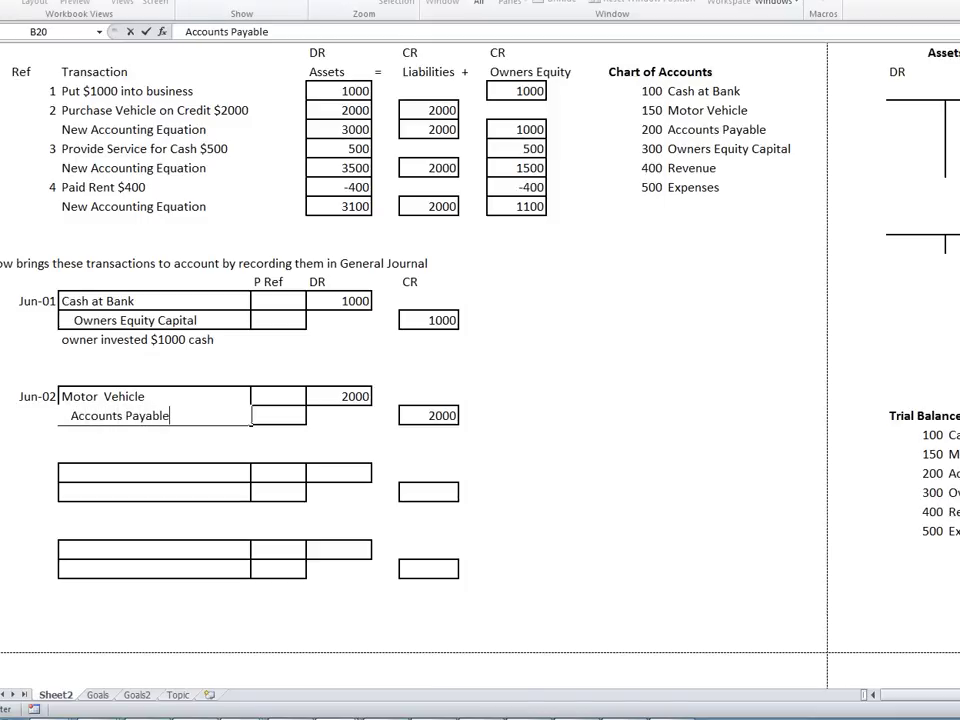
click(473, 435)
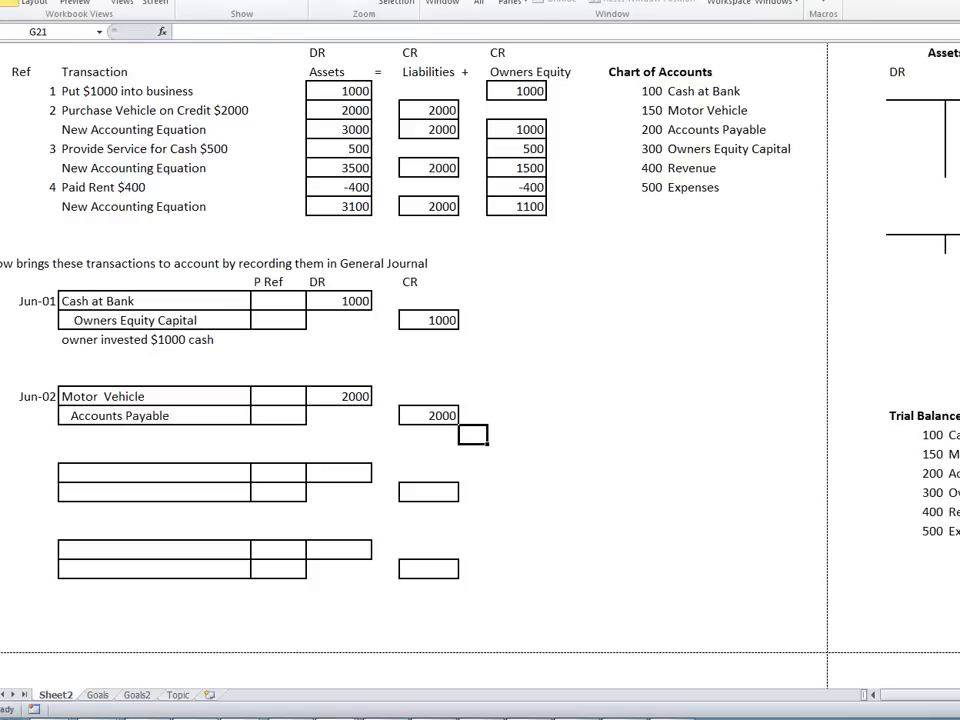
Step: Enter the description "purchased vehcile for credit" below the second General Journal entry
click(154, 435)
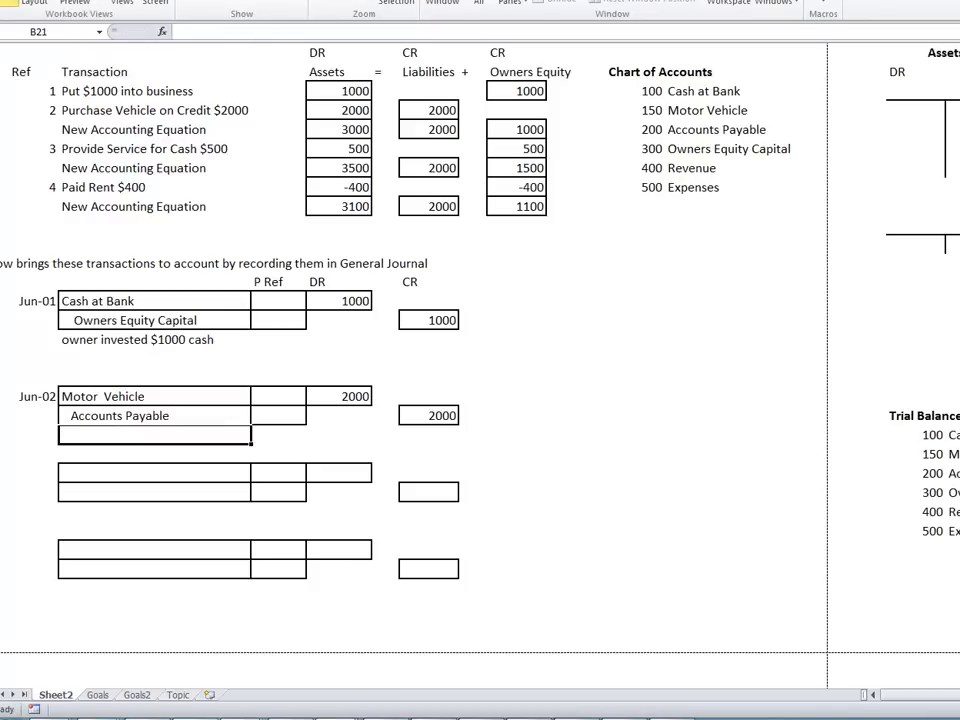
text(rch)
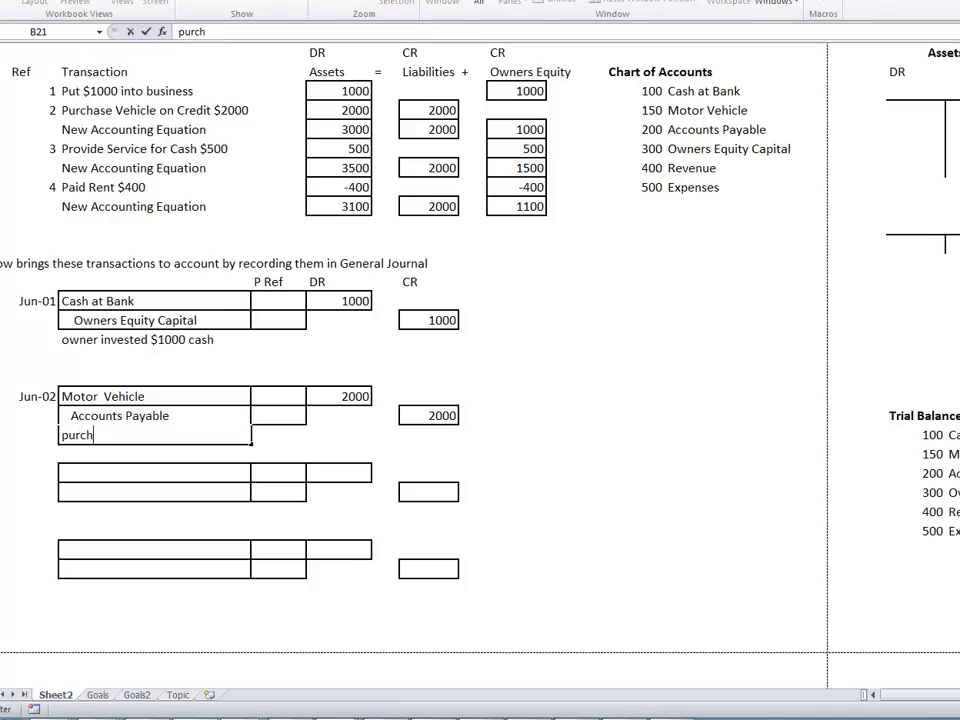
text(ased veh)
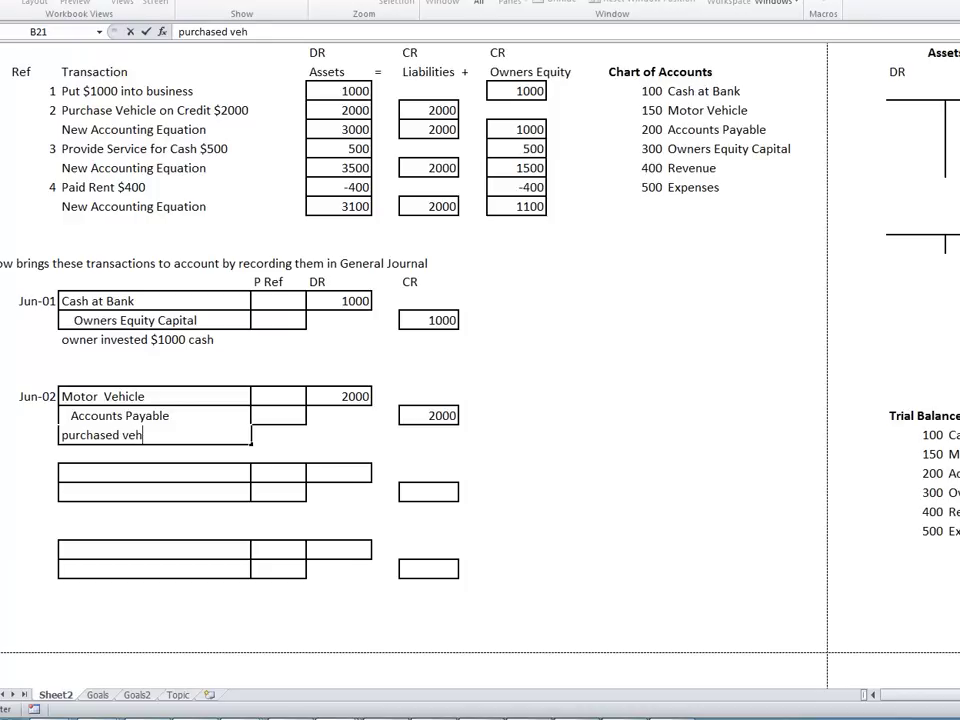
text(cile for credit)
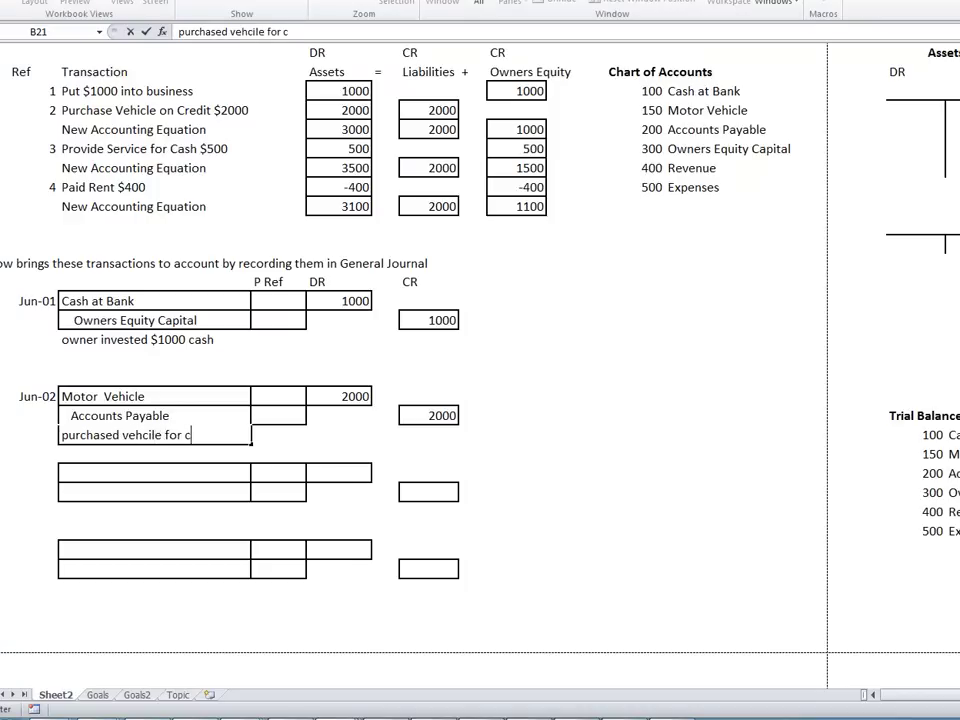
key(Return)
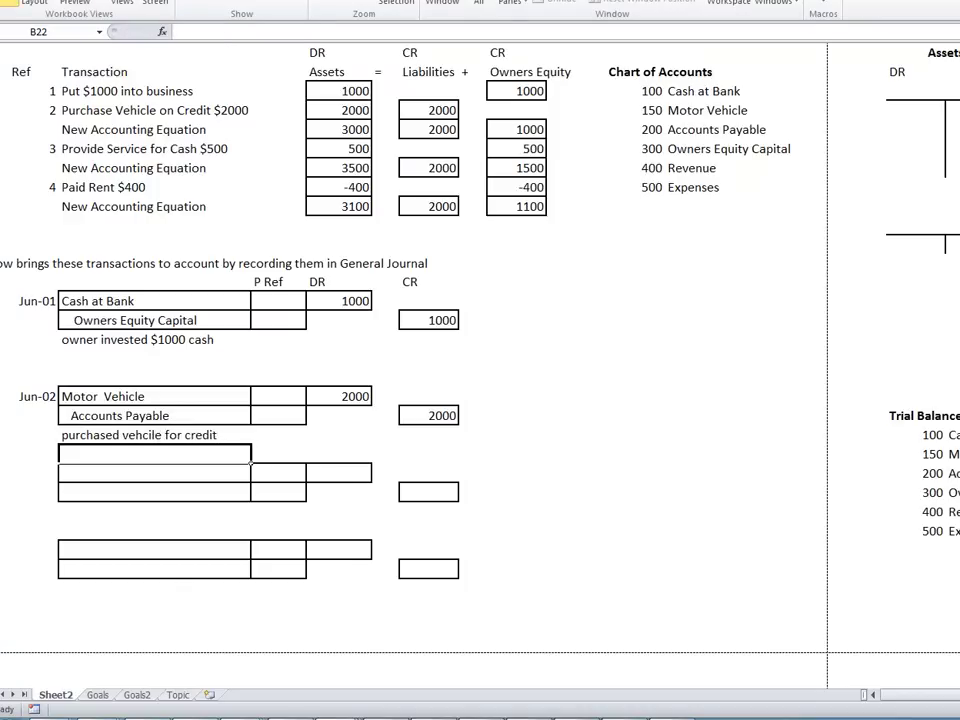
Step: Enter the date Jun 3 beside the first line of the third General Journal entry
click(56, 471)
text(Jun 3)
key(Return)
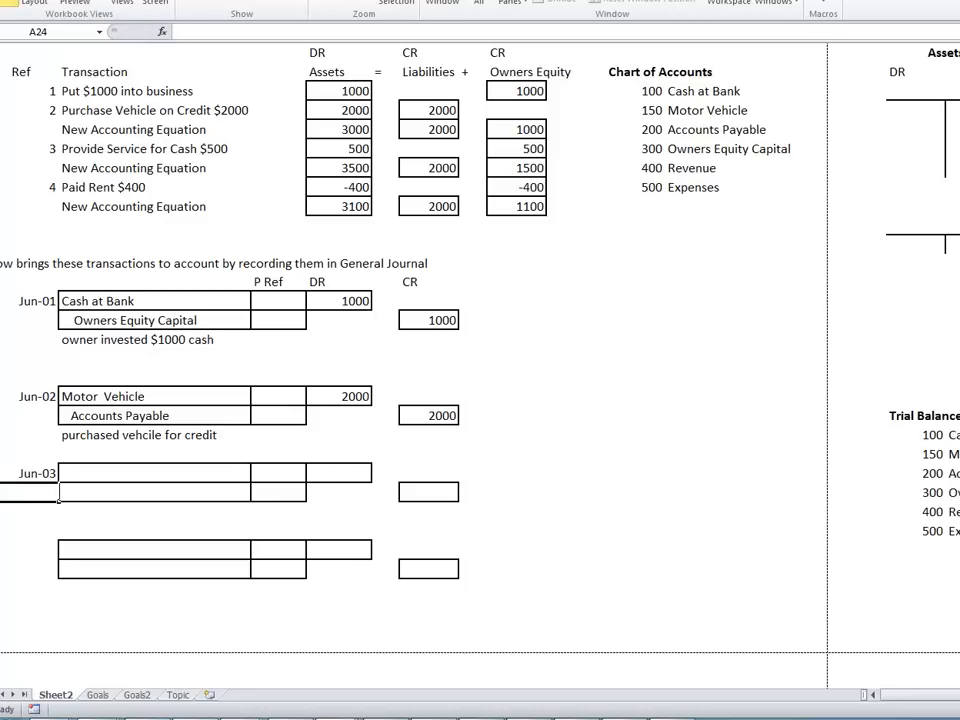
Step: Enter Cash at Bank with a debit of 500 on the first line of the third General Journal entry
click(250, 480)
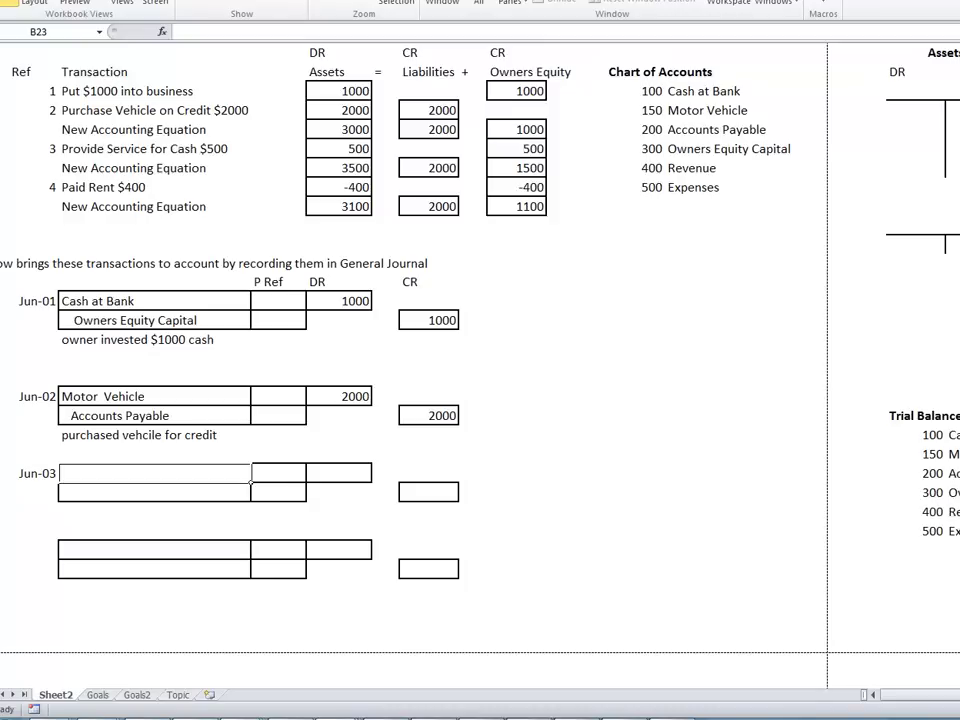
text(Cash)
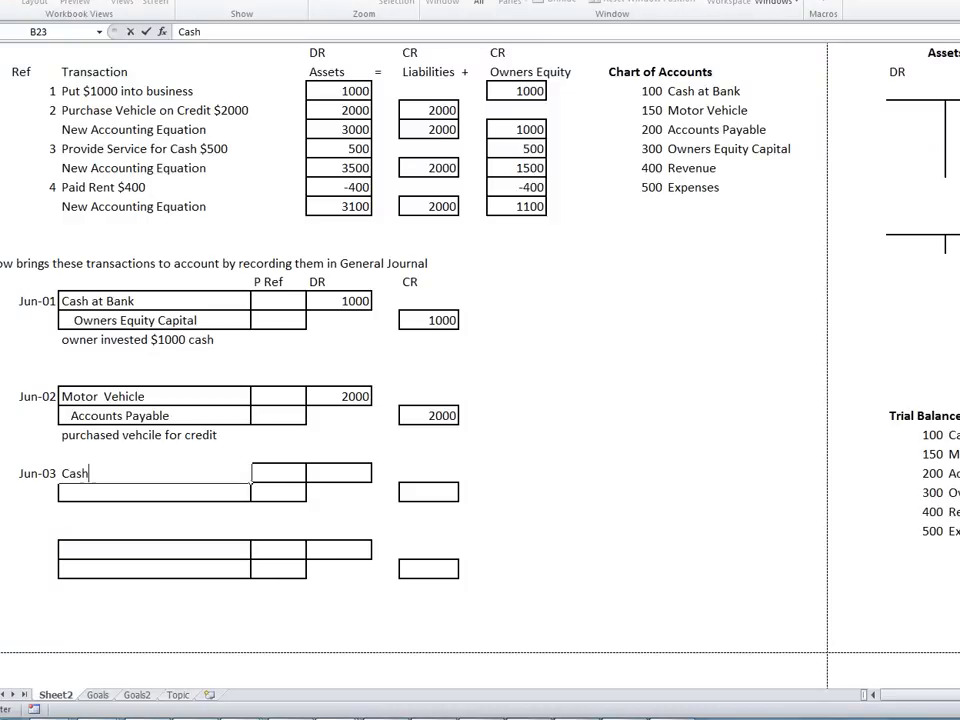
text( at Bank)
key(Right)
key(Right)
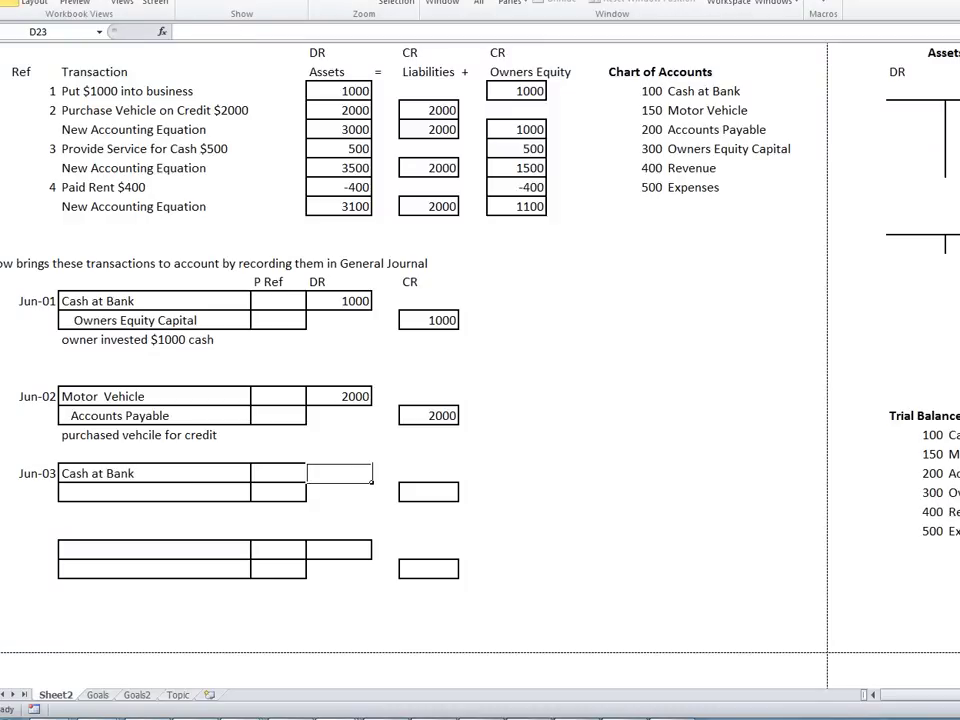
text(500)
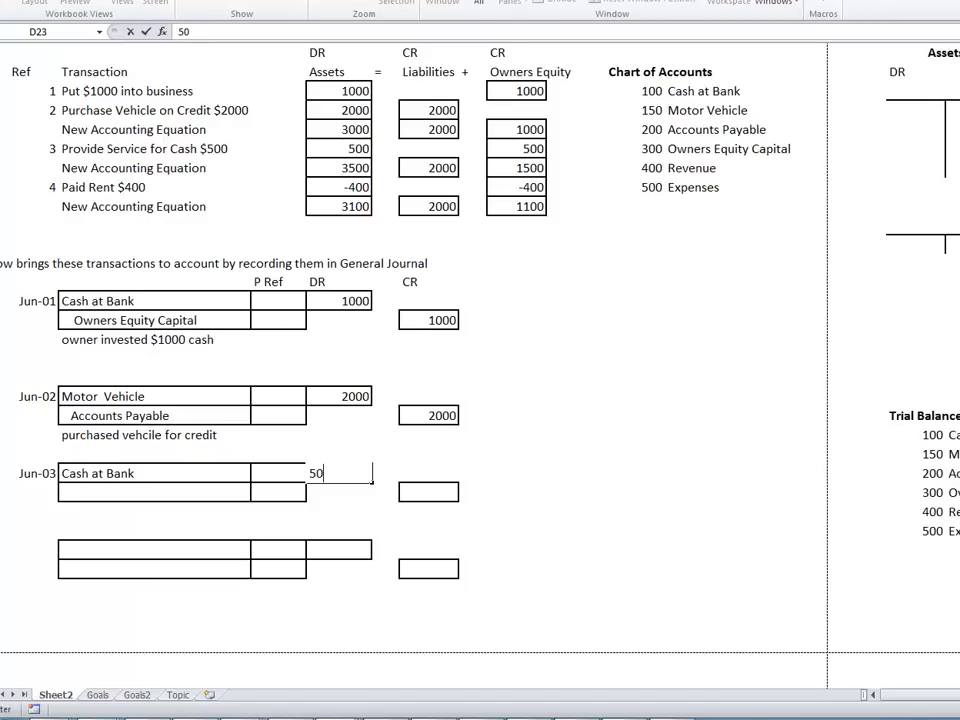
key(Return)
Step: Enter an indented Revenue with a credit of 500 on the second line of the third General Journal entry
key(Down)
key(Left)
key(Left)
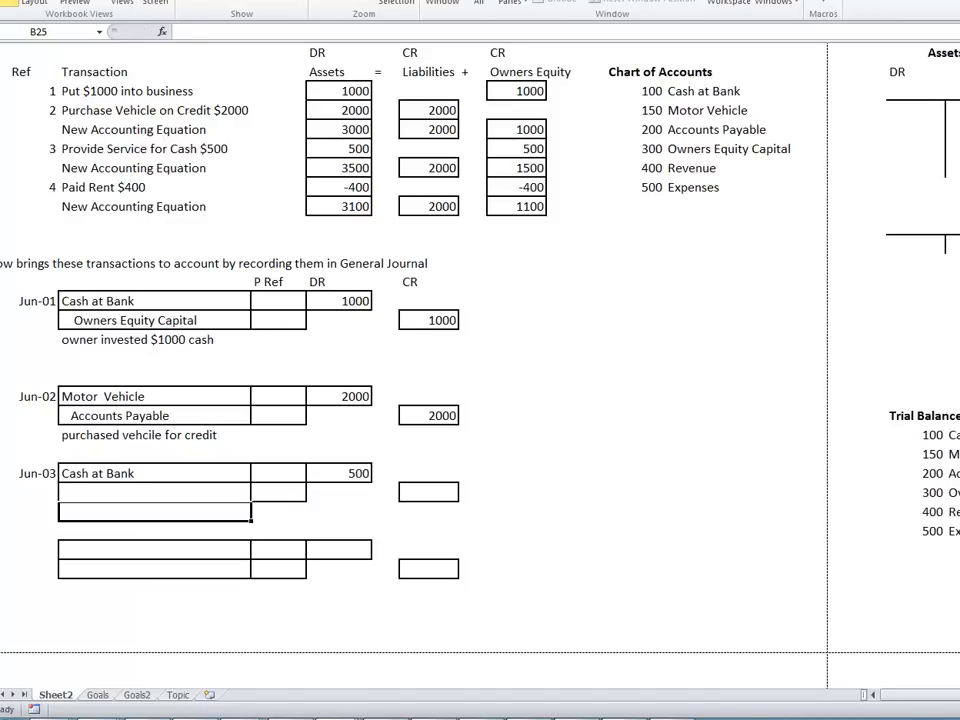
key(Up)
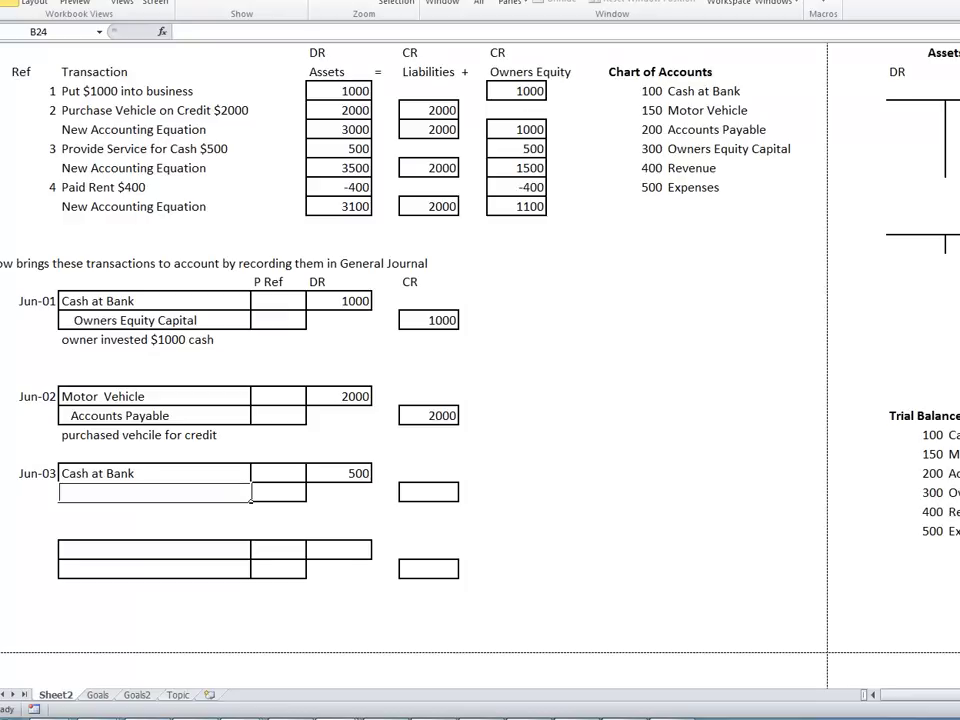
text(Reven)
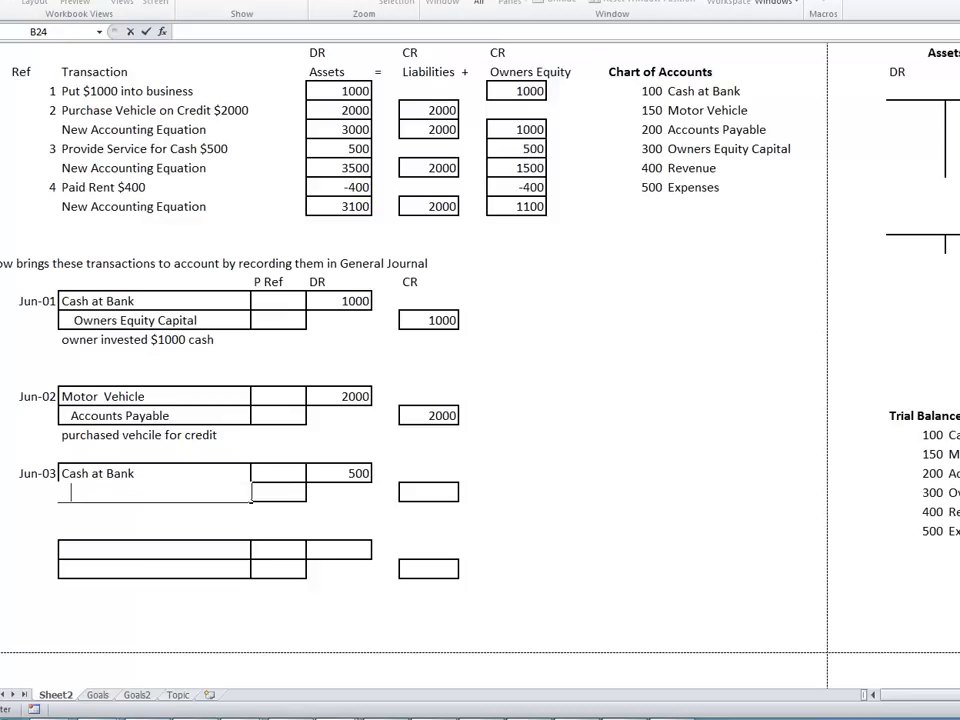
text(ue)
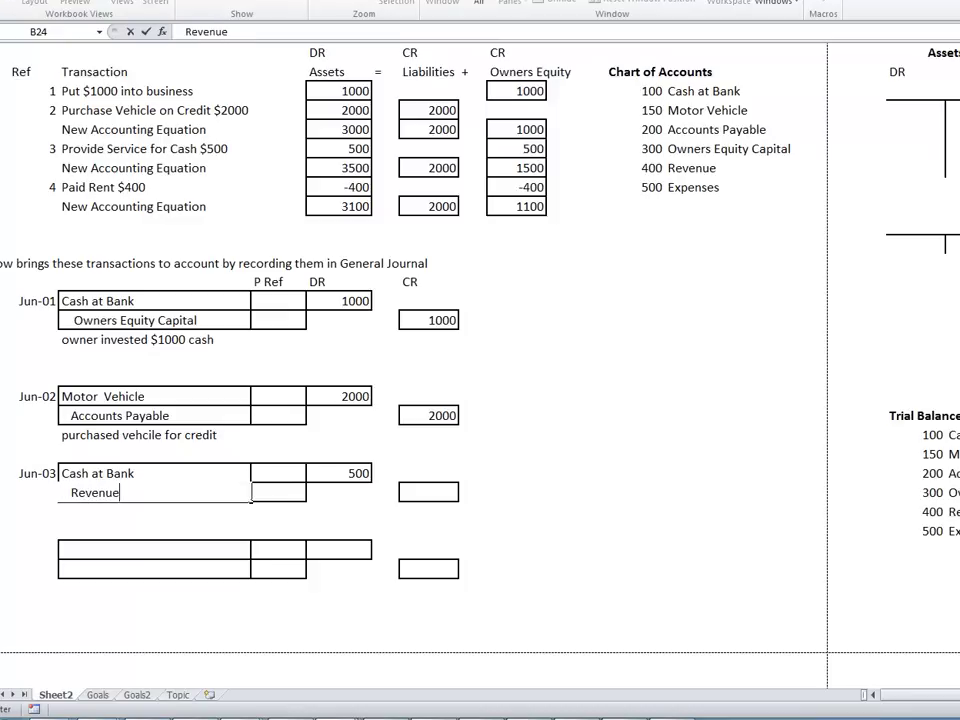
click(430, 492)
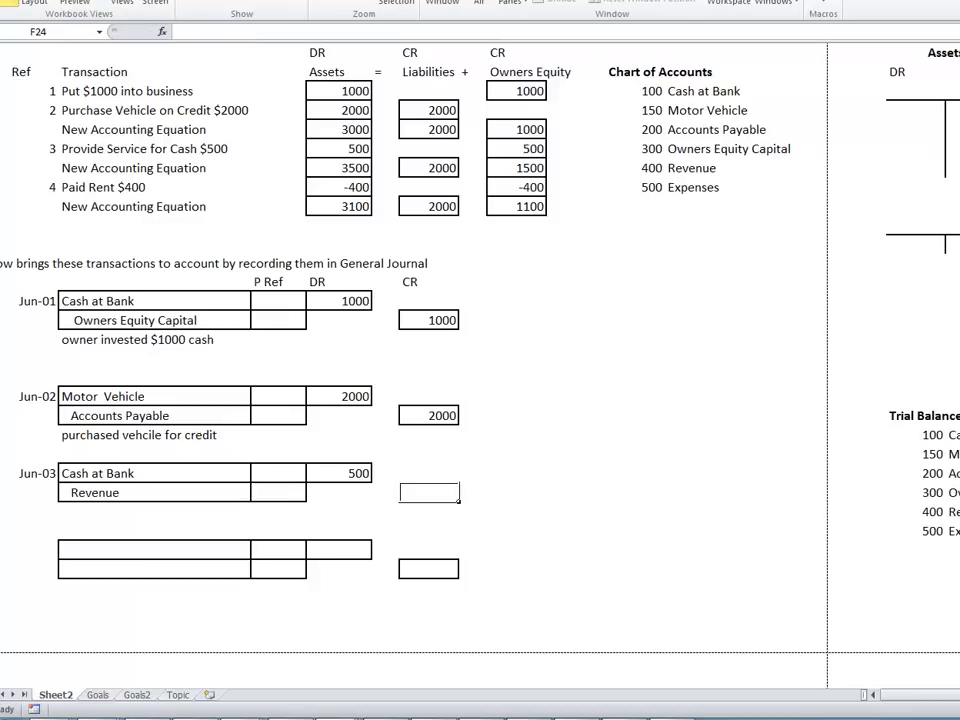
text(5000)
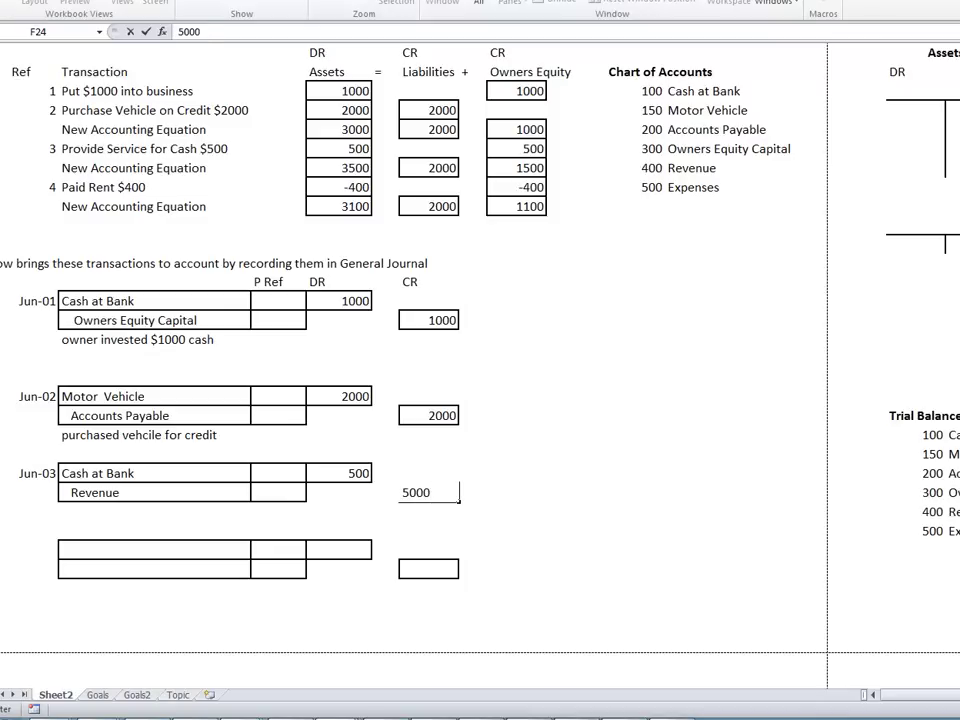
key(BackSpace)
key(Return)
Step: Enter the description "Cash sale" below the third General Journal entry
click(154, 512)
text(Cash sale)
key(Return)
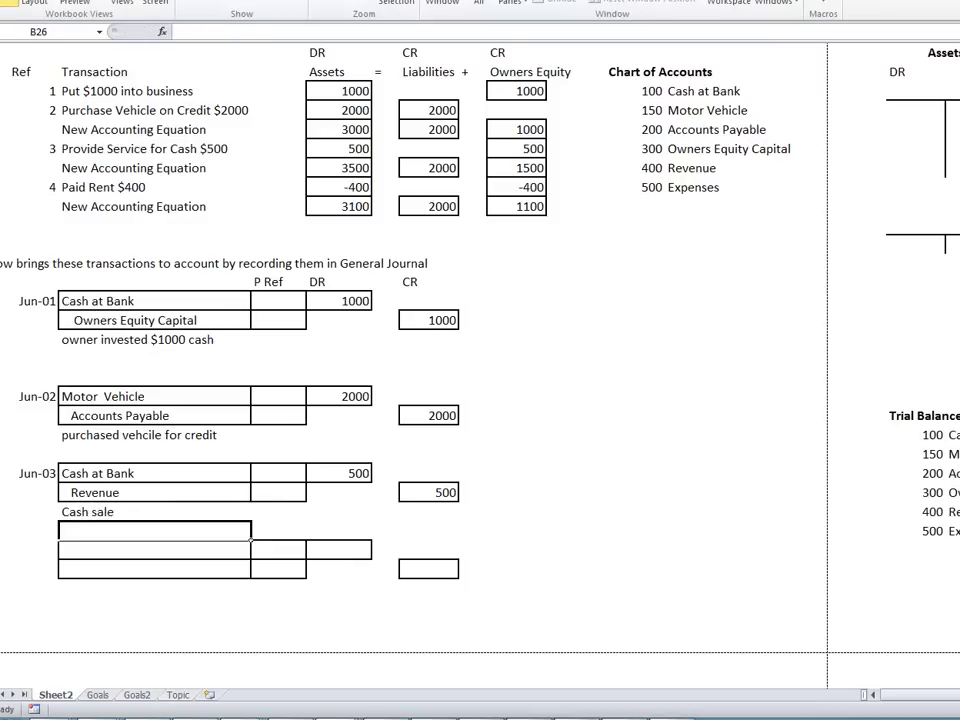
Step: Enter the date Jun 4 beside the first line of the fourth General Journal entry
click(55, 550)
text(J)
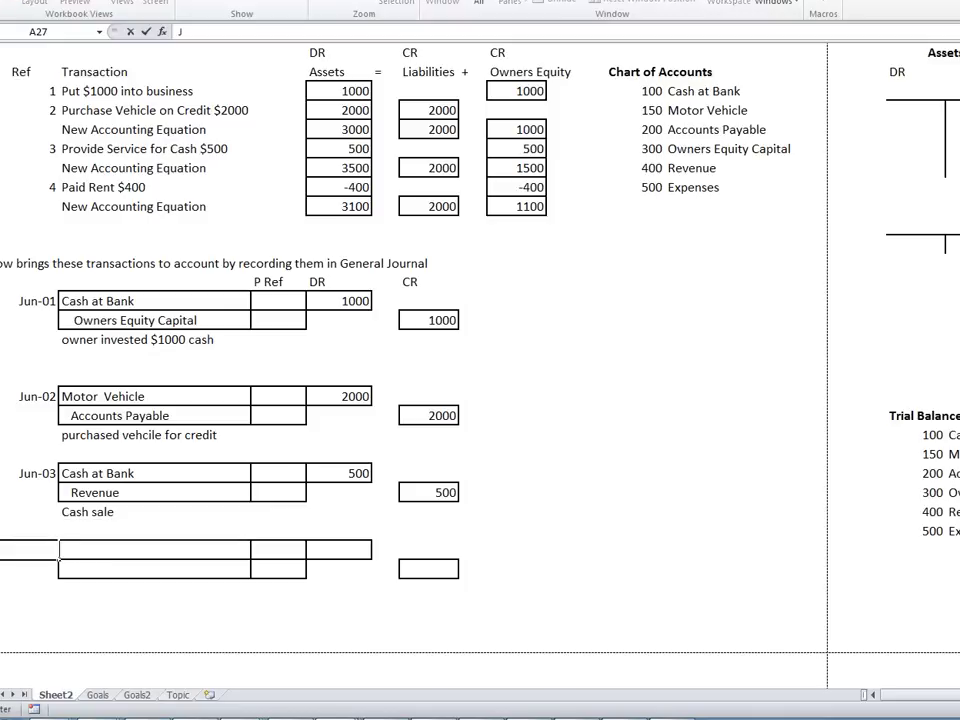
text(un 4)
key(Return)
Step: Enter an indented Cash Bank with a credit of 400 on the second line of the fourth General Journal entry
click(248, 552)
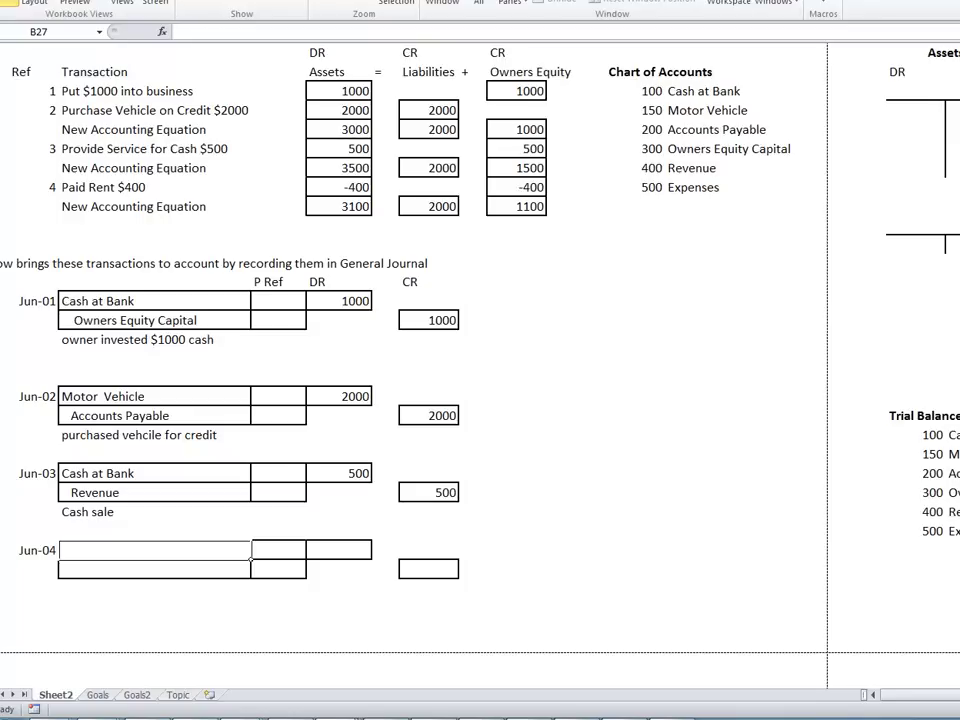
click(250, 569)
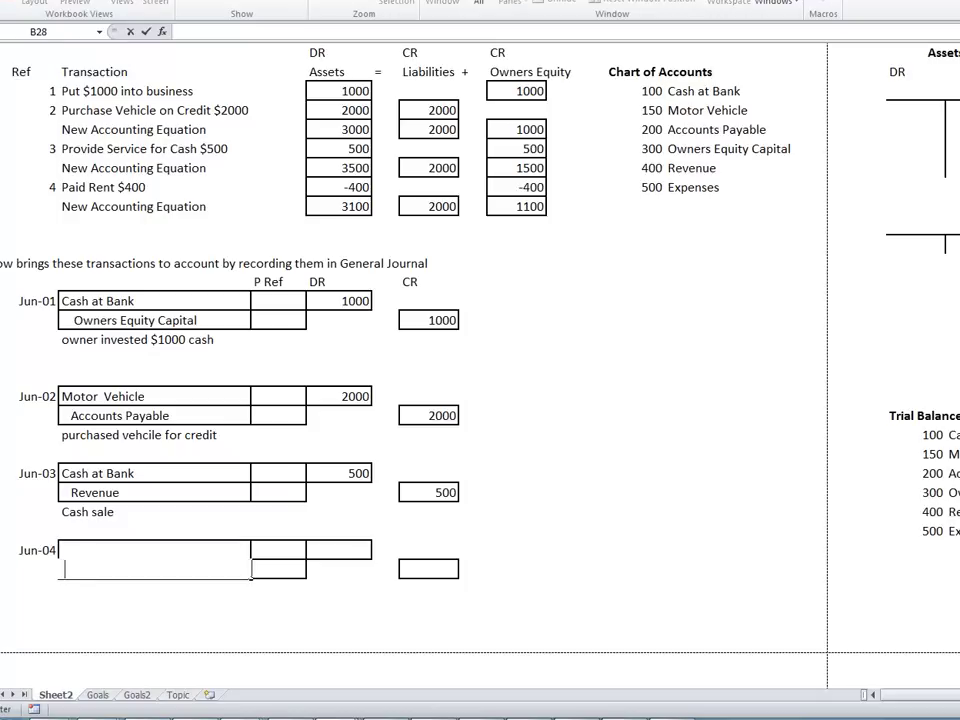
text(Cash Bank)
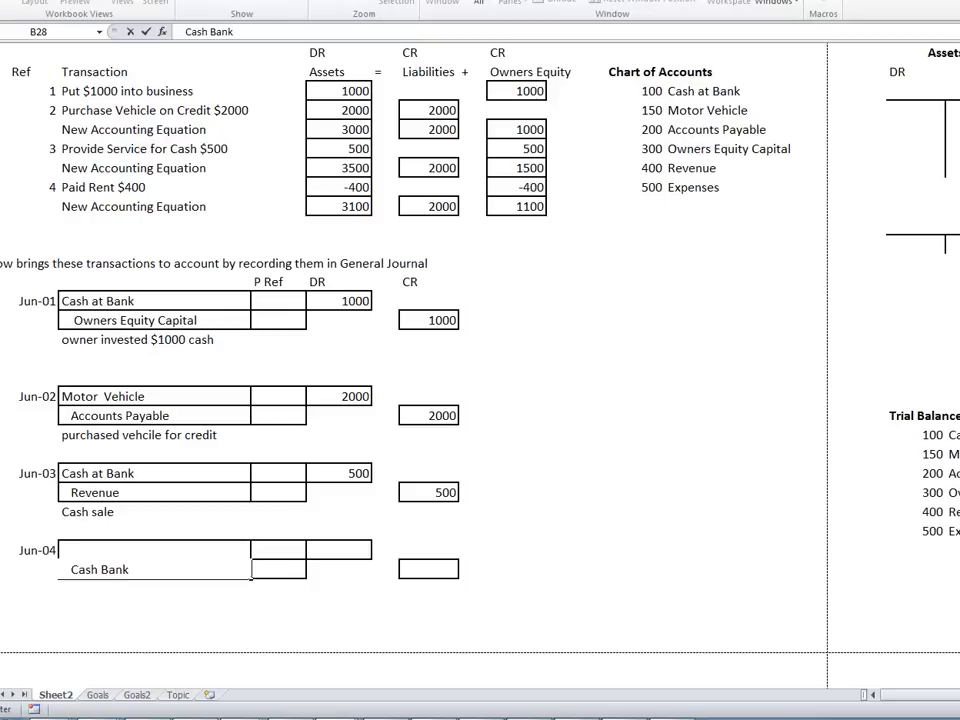
click(429, 569)
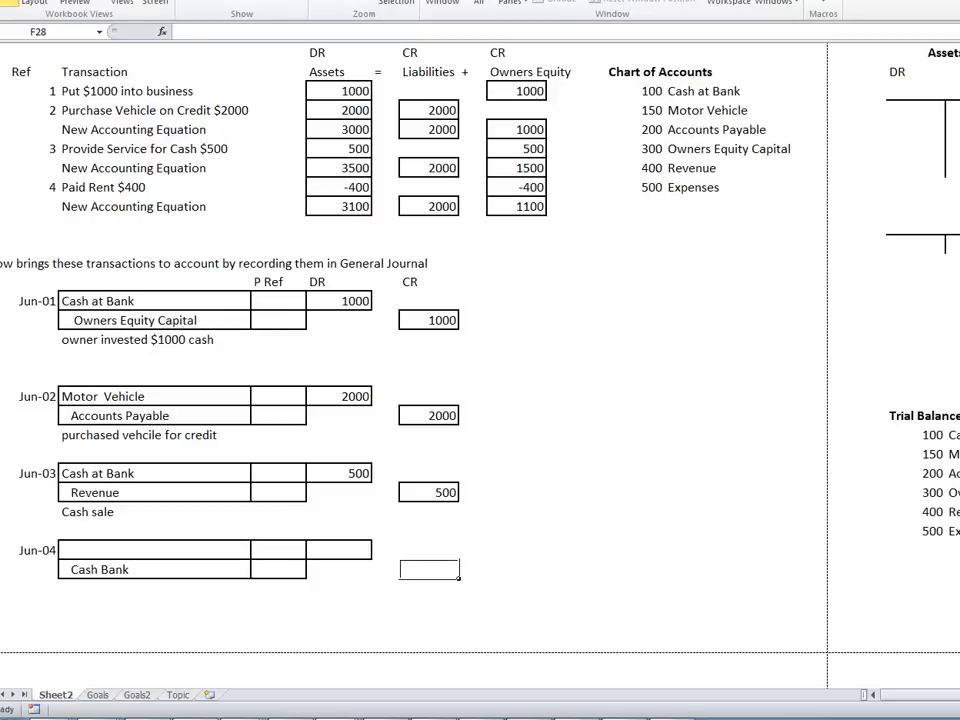
text(400)
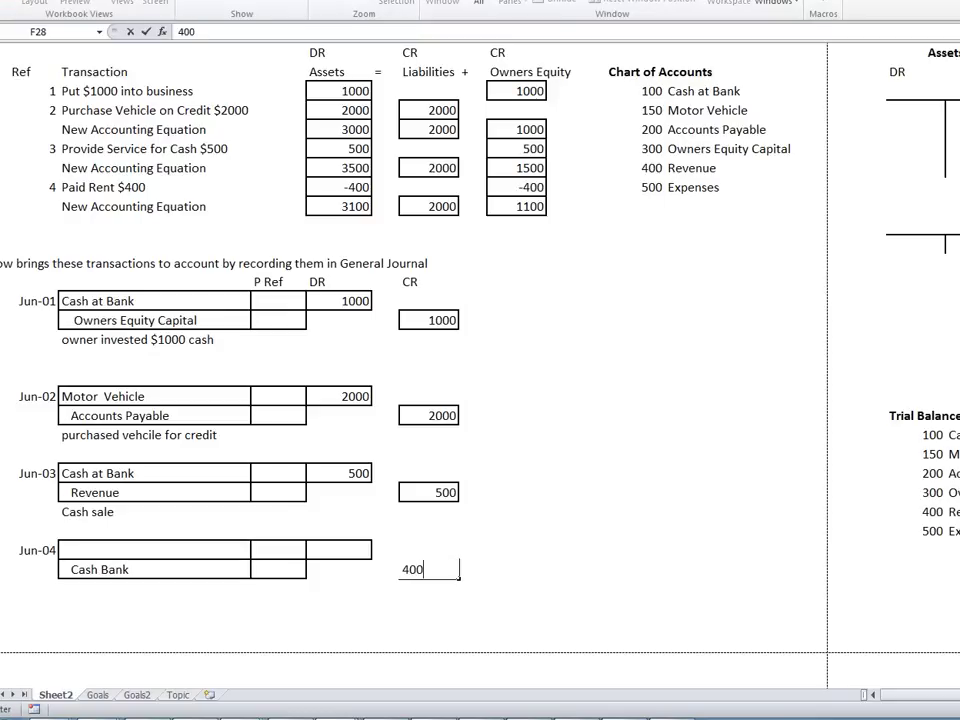
text(0)
key(BackSpace)
key(Return)
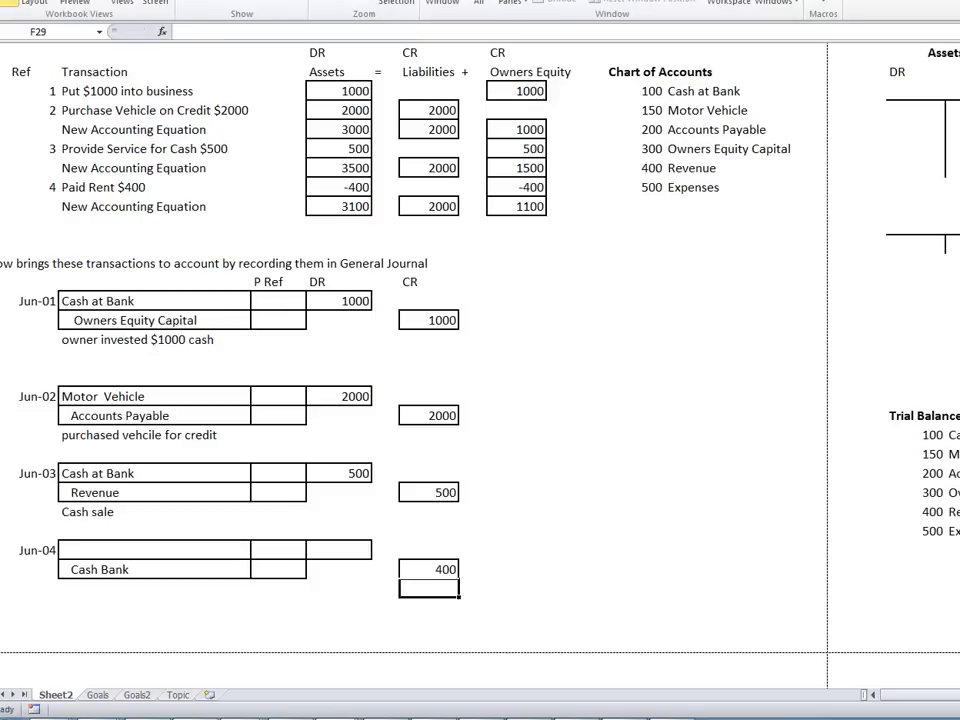
Step: Enter Expense as the account on the first line of the fourth General Journal entry
click(249, 549)
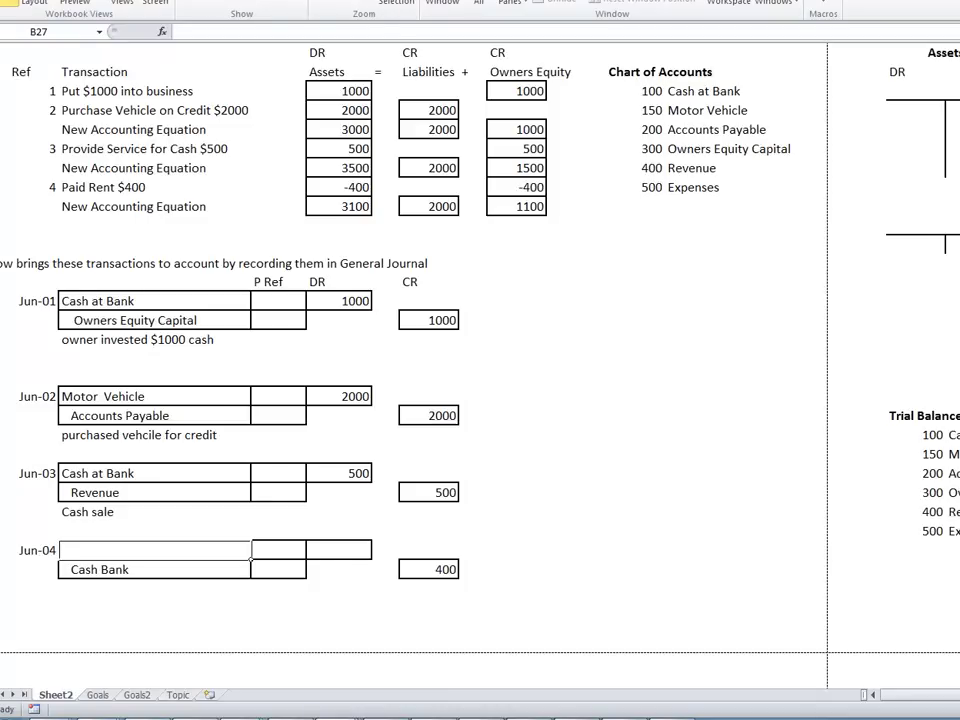
text(Expense)
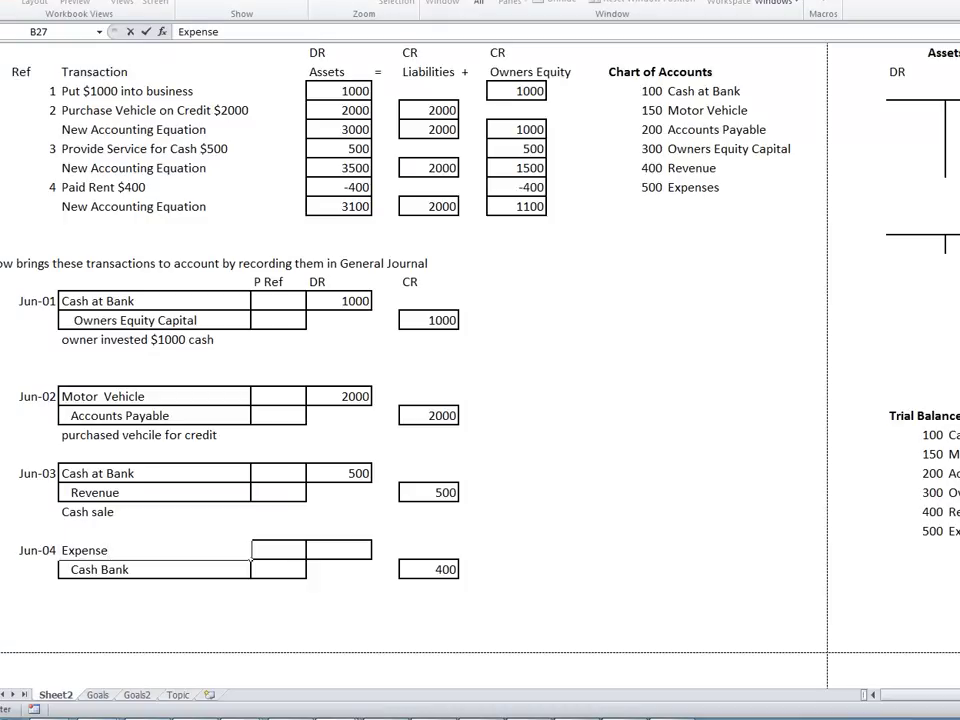